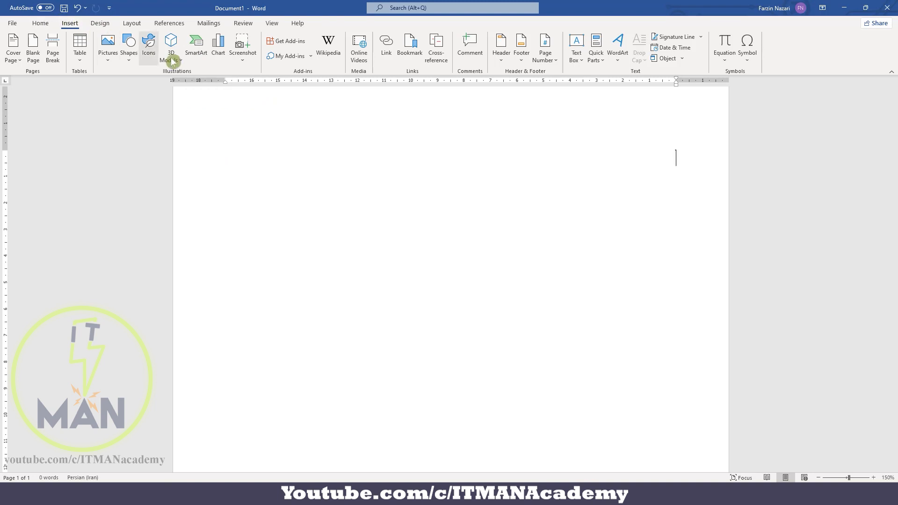
# Open the SmartArt graphic chooser and examine the Basic Cycle layout's preview and description.
pyautogui.click(198, 58)
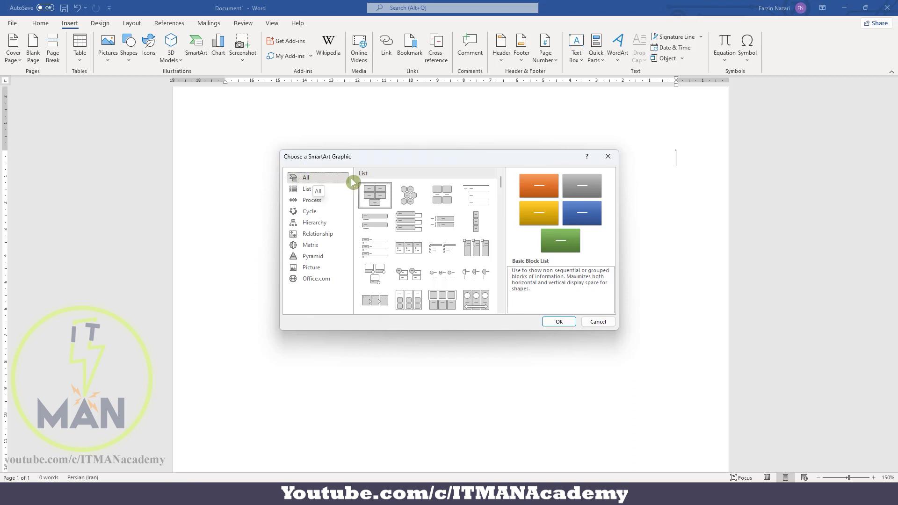
pyautogui.scroll(-10, 475, 198)
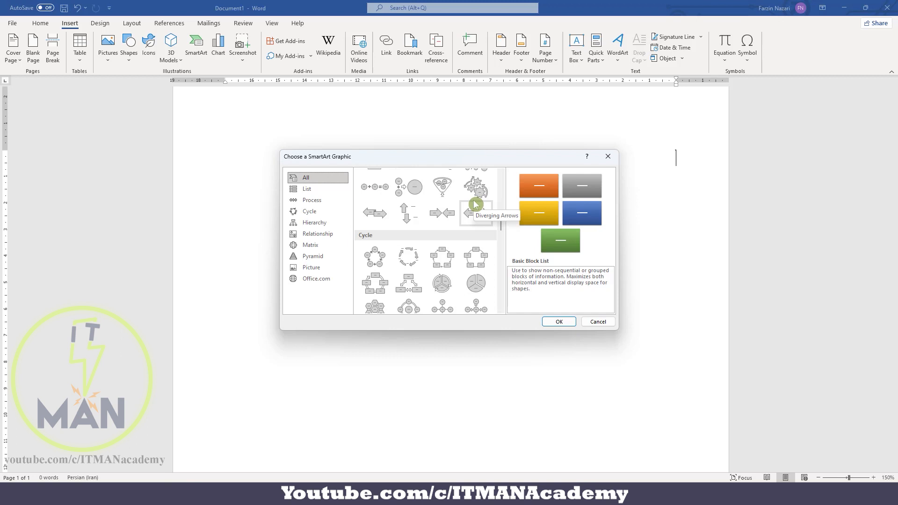
pyautogui.click(377, 263)
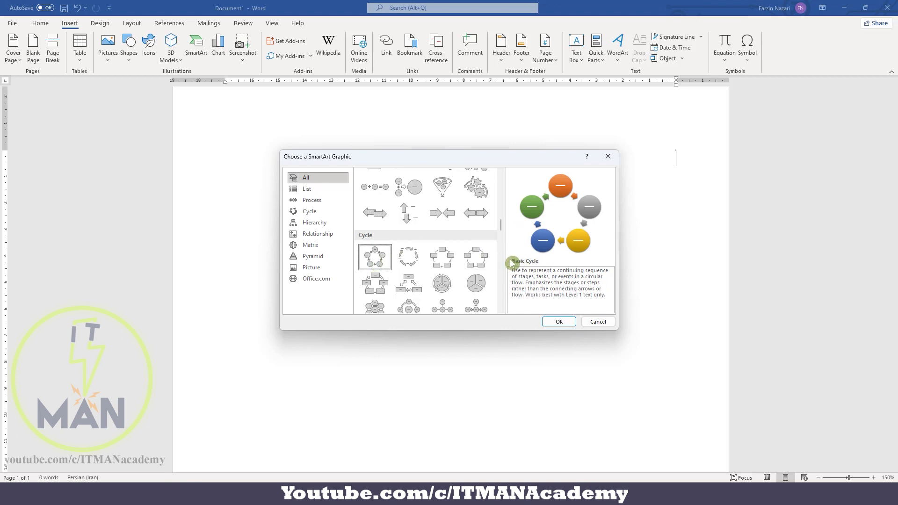
pyautogui.moveTo(606, 296); pyautogui.dragTo(514, 267)
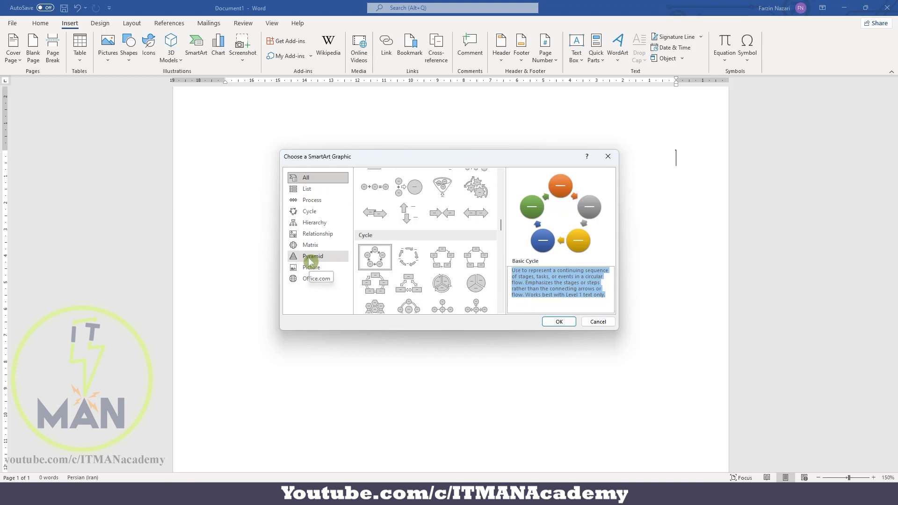
# Browse the SmartArt layouts of each category in turn, from List and Process through Picture and Office.com.
pyautogui.click(305, 194)
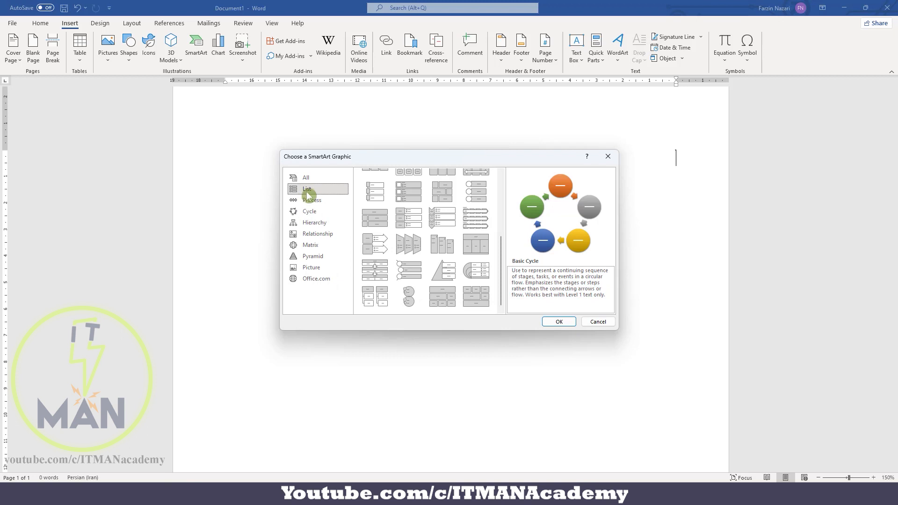
pyautogui.click(335, 204)
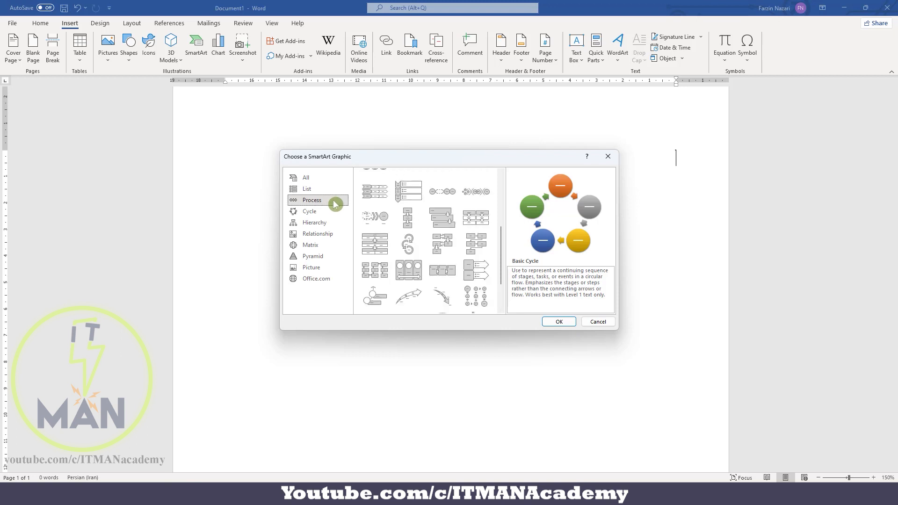
pyautogui.click(336, 204)
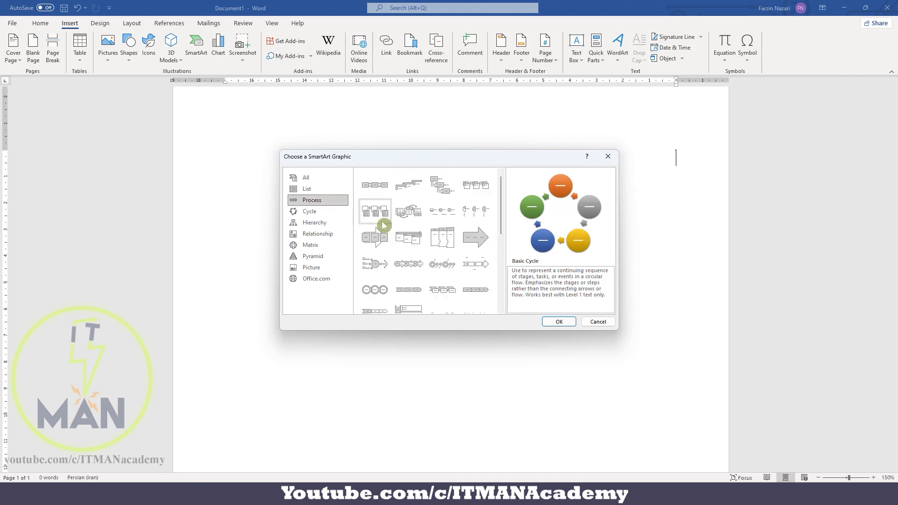
pyautogui.click(322, 213)
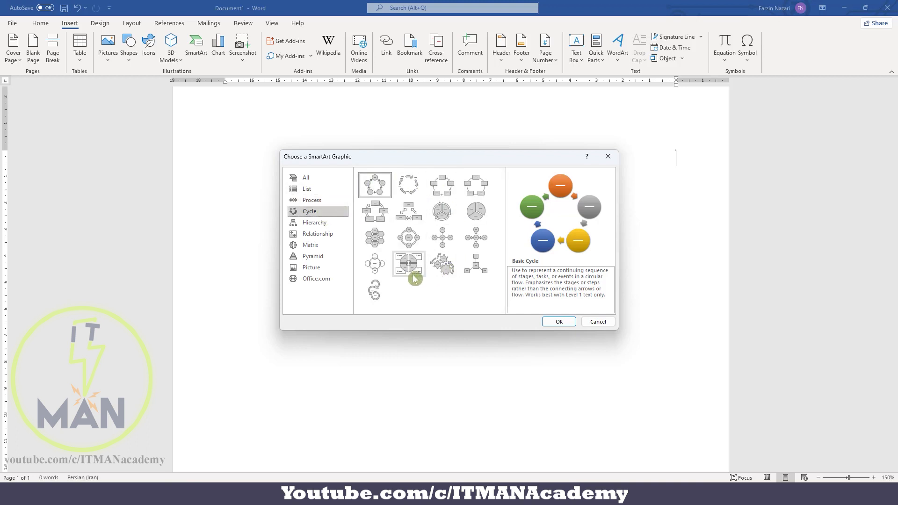
pyautogui.click(336, 223)
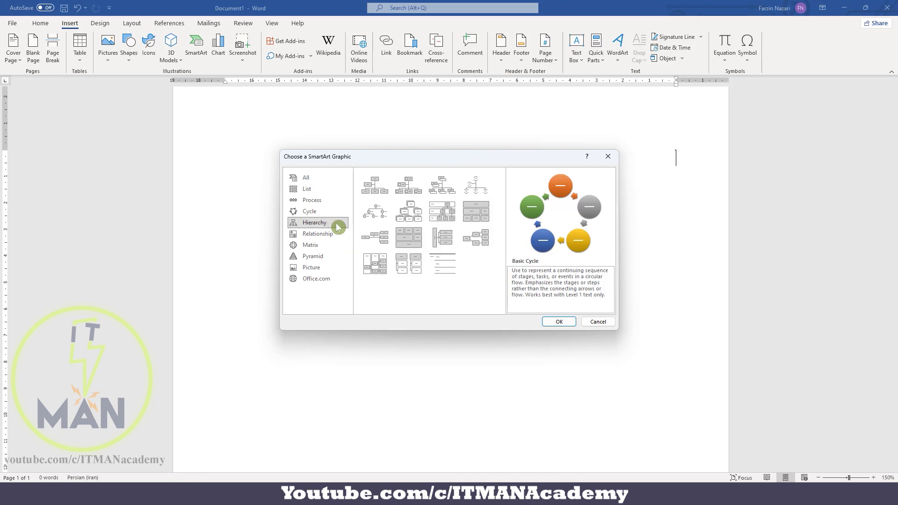
pyautogui.click(337, 234)
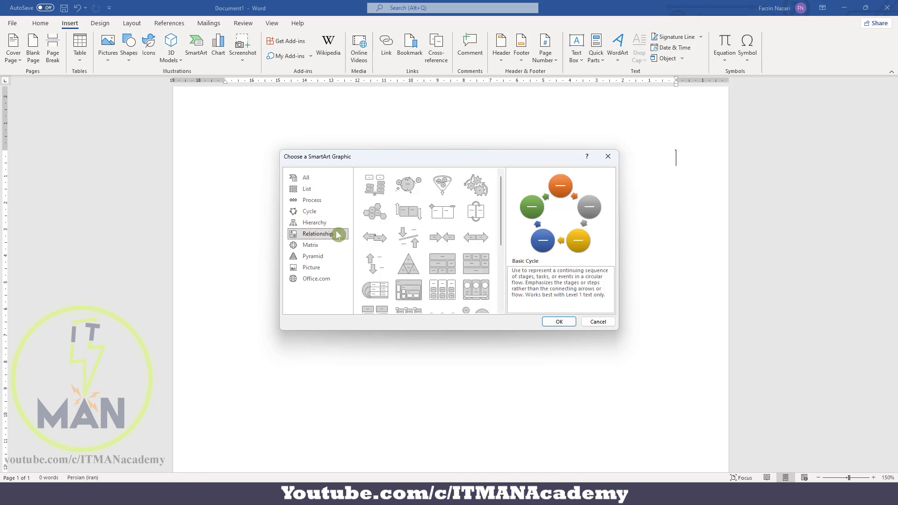
pyautogui.click(336, 245)
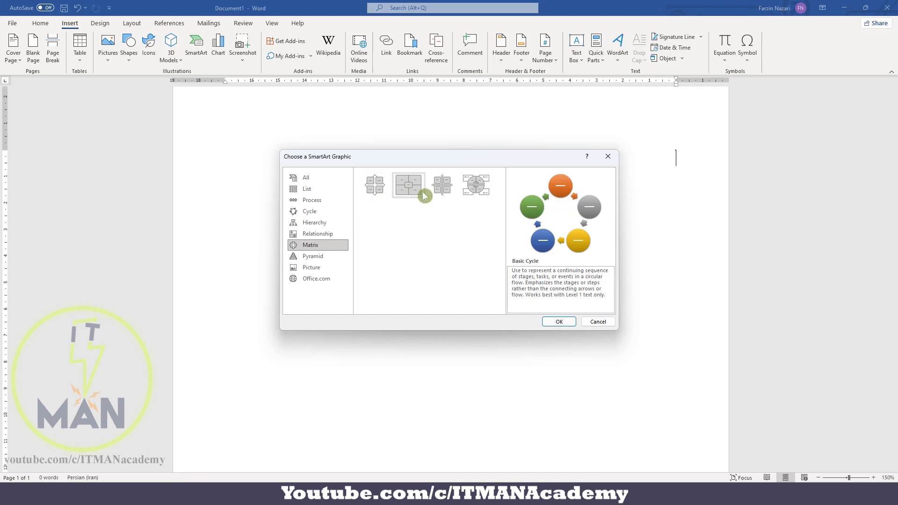
pyautogui.click(333, 257)
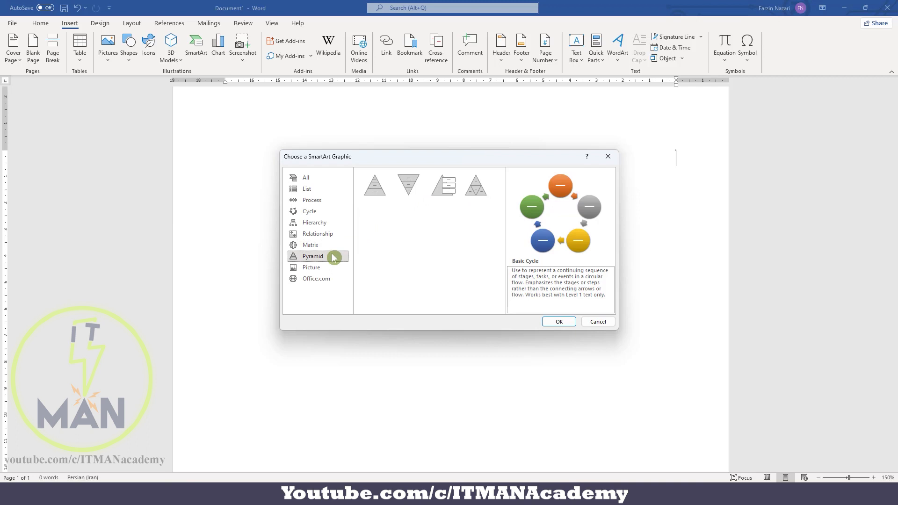
pyautogui.click(329, 265)
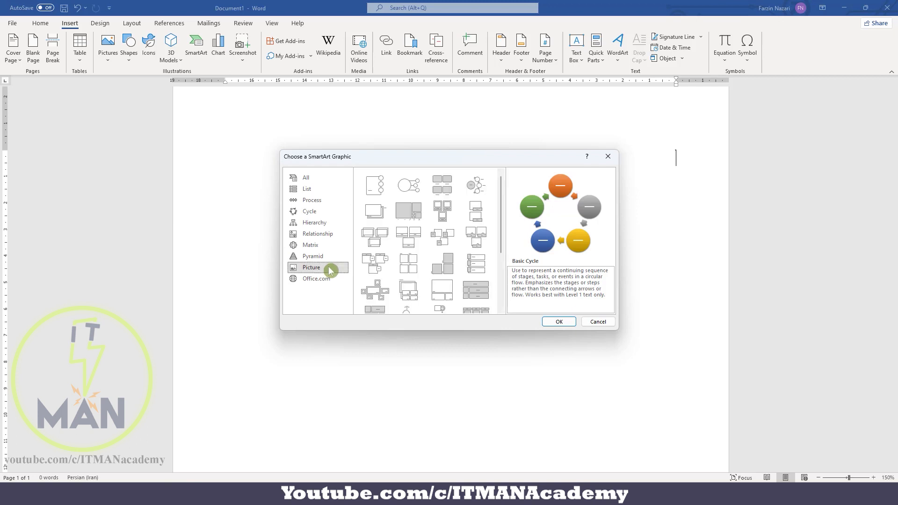
pyautogui.click(332, 278)
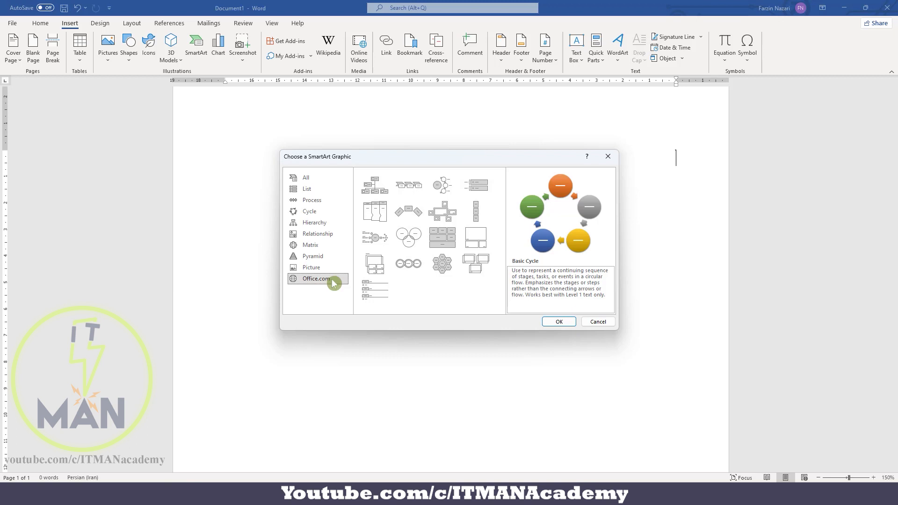
# Review the List, Process, Cycle, Hierarchy, Relationship and Matrix layouts again to compare the graphic types.
pyautogui.click(328, 190)
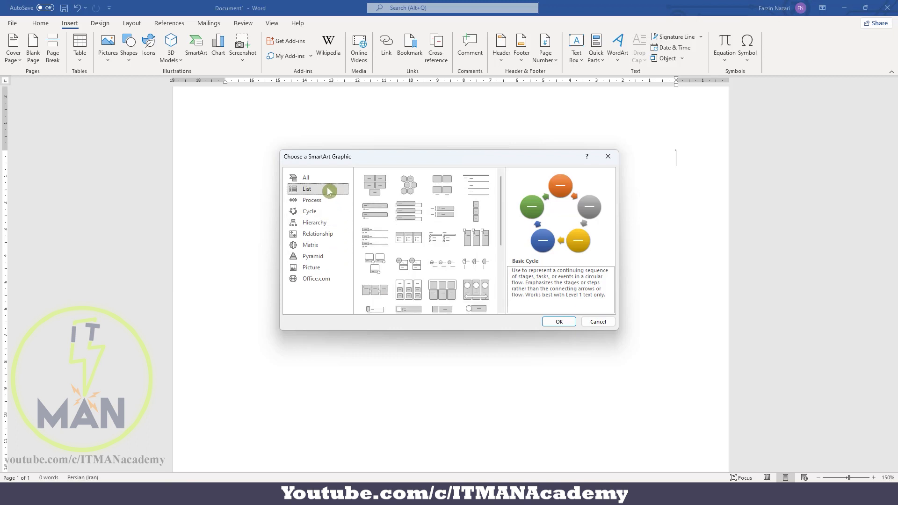
pyautogui.scroll(-5, 375, 199)
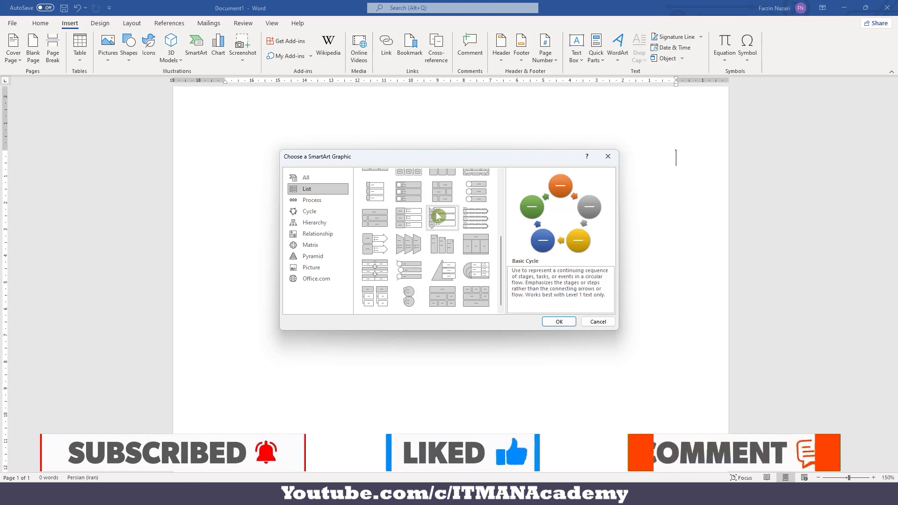
pyautogui.click(323, 202)
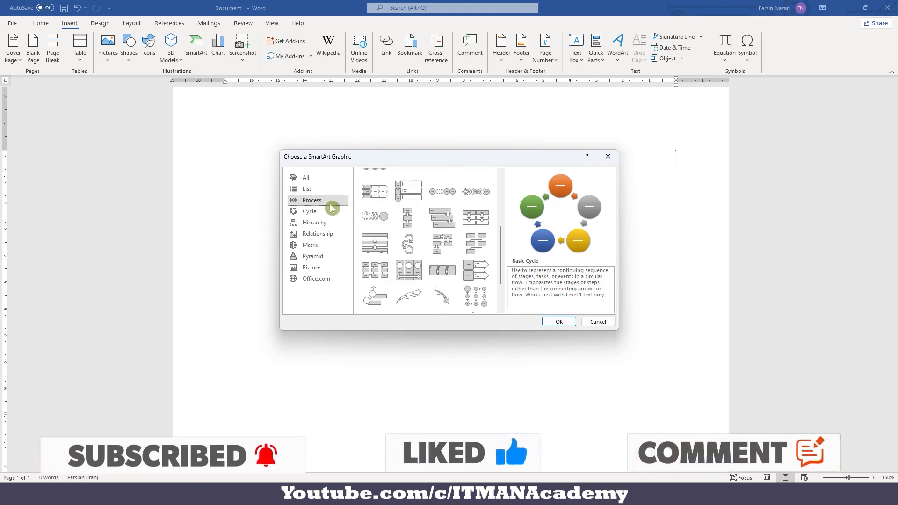
pyautogui.scroll(5, 393, 220)
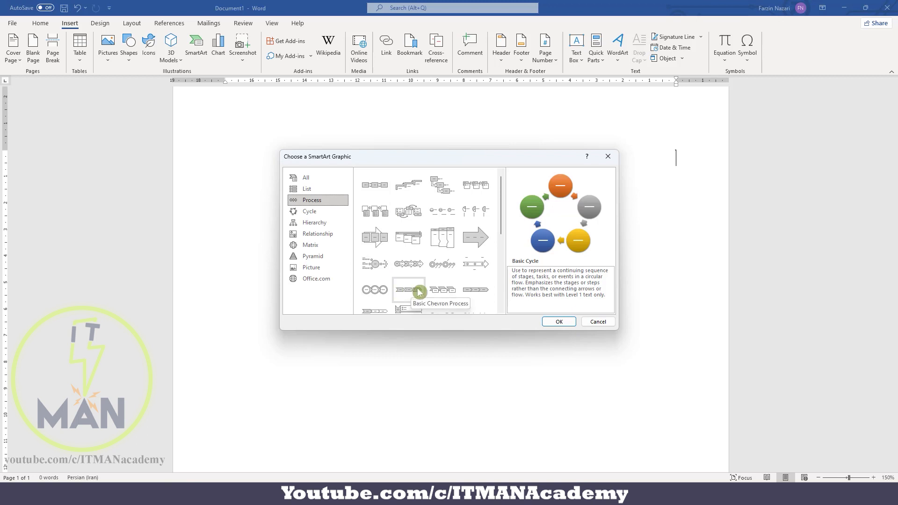
pyautogui.click(325, 216)
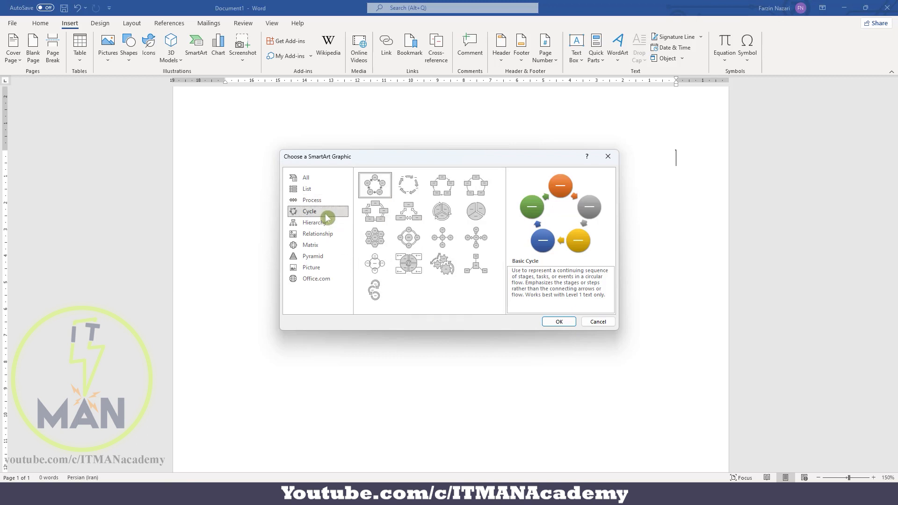
pyautogui.click(324, 223)
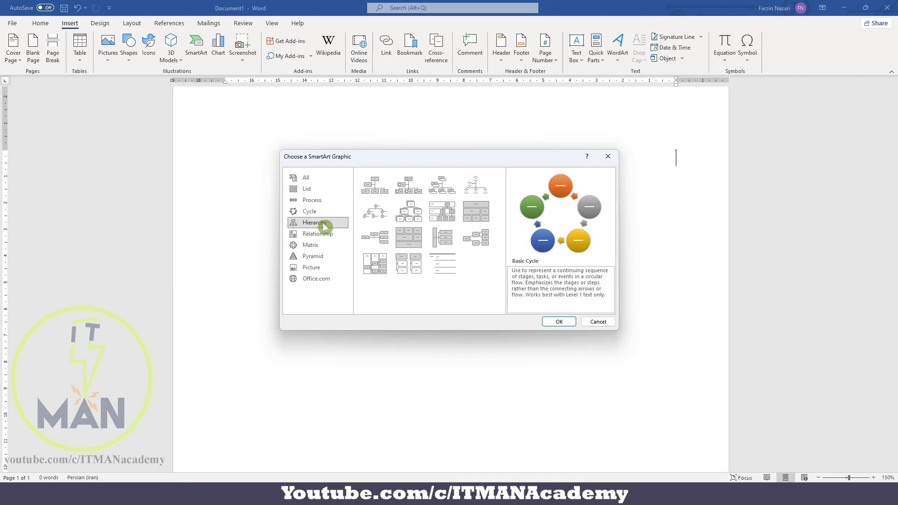
pyautogui.click(323, 233)
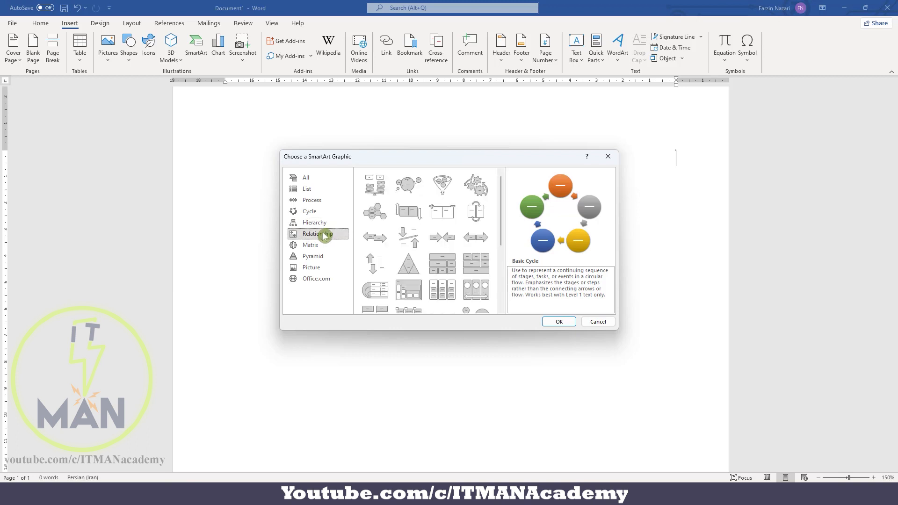
pyautogui.click(316, 242)
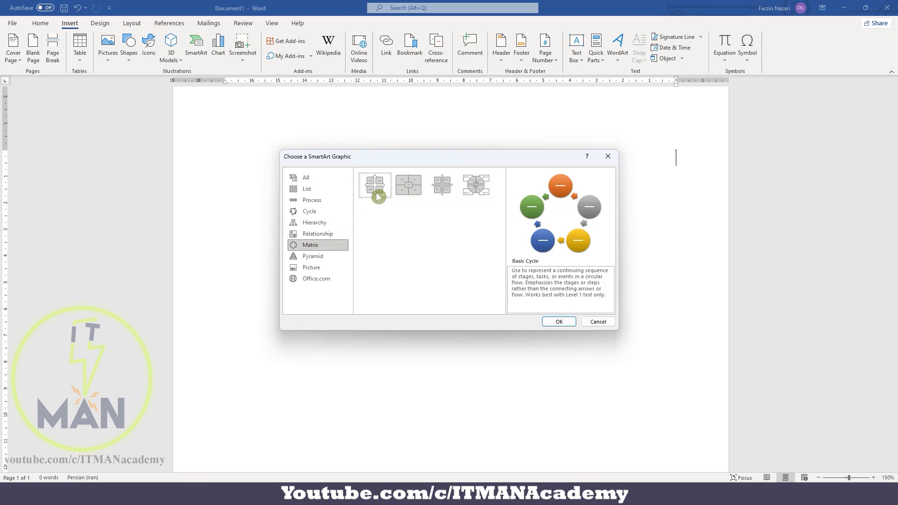
# Insert a Basic Pyramid SmartArt graphic from the Pyramid category into the document.
pyautogui.click(337, 257)
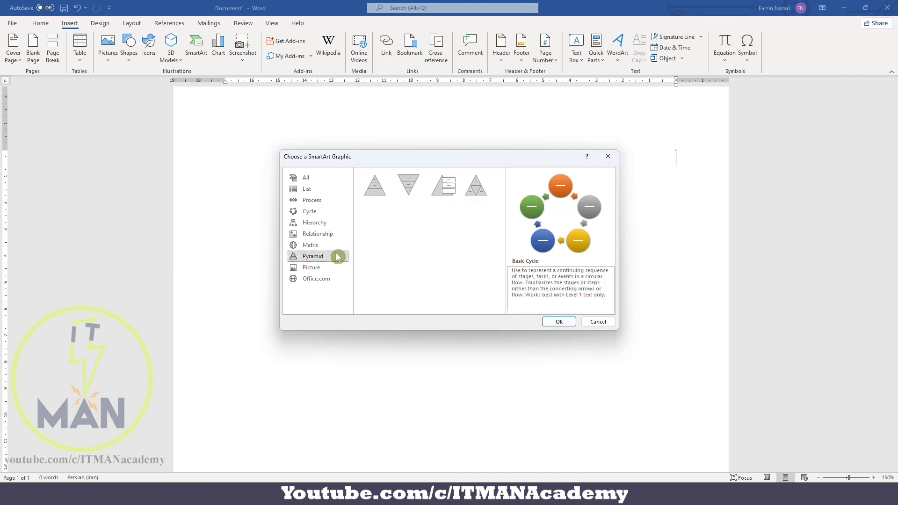
pyautogui.click(373, 192)
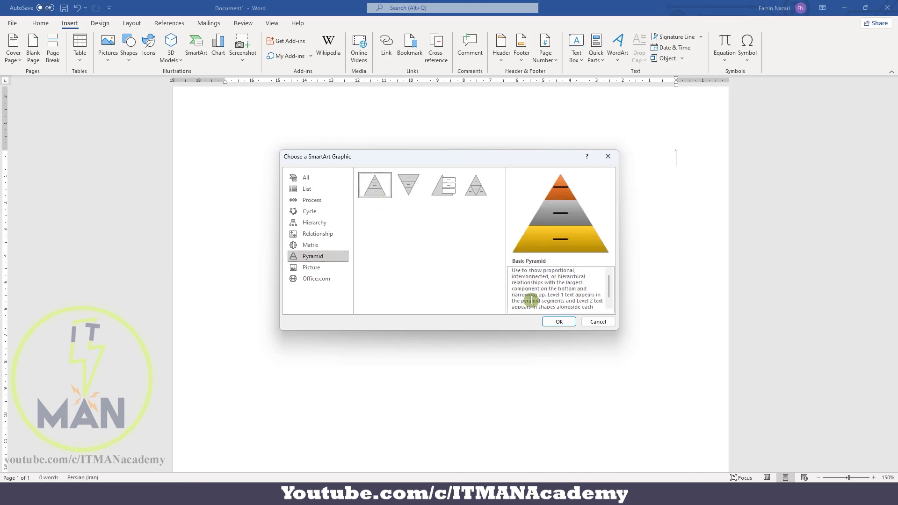
pyautogui.click(563, 325)
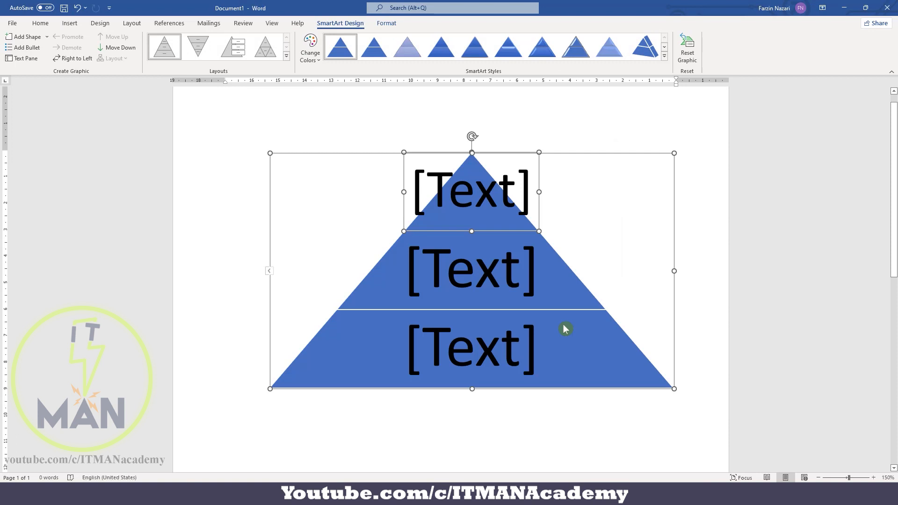
# Fill the pyramid's three levels from top to bottom with the texts bit, Byte and KByte.
pyautogui.click(485, 202)
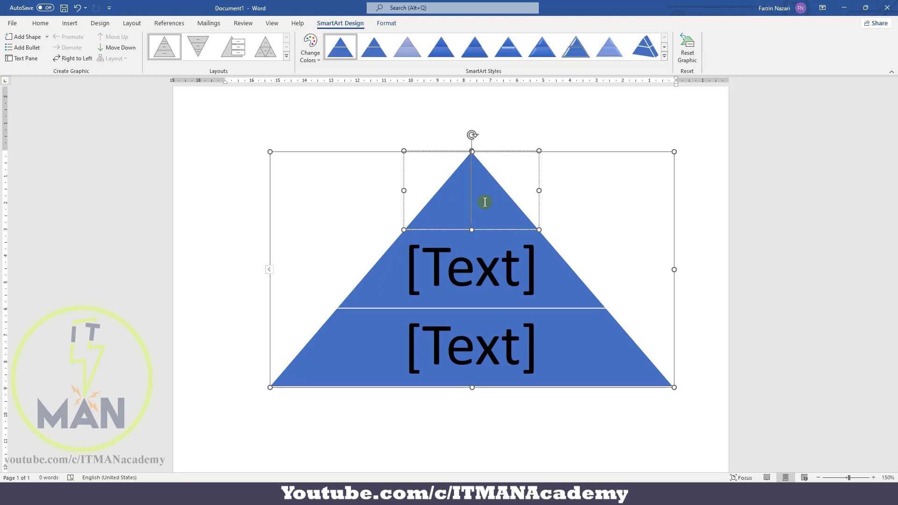
pyautogui.write('bit')
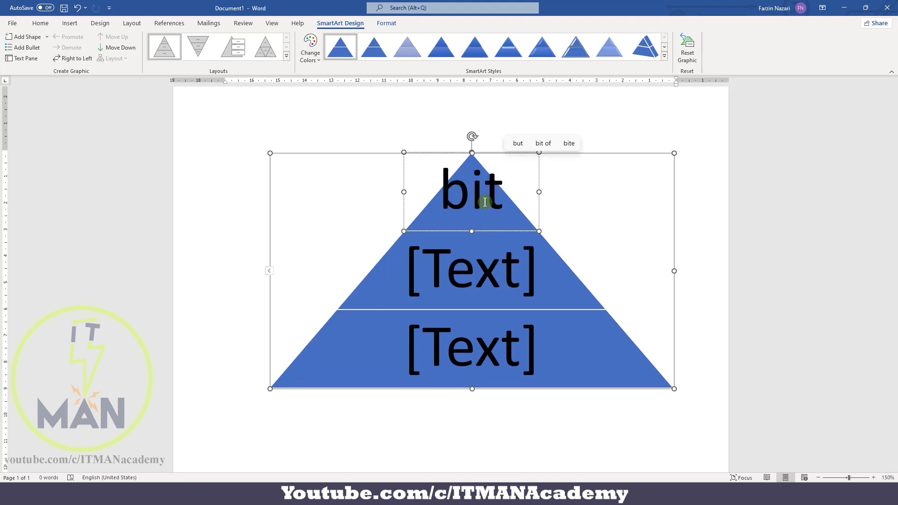
pyautogui.click(481, 263)
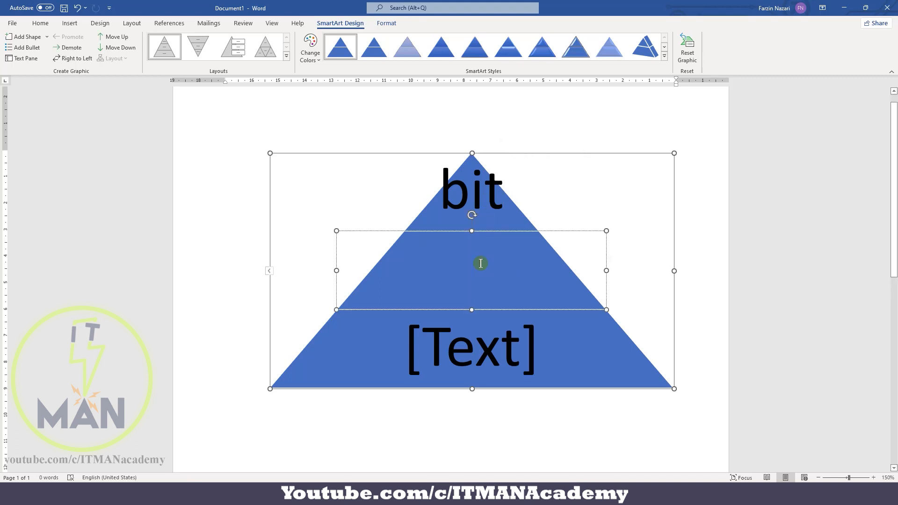
pyautogui.write('Byte')
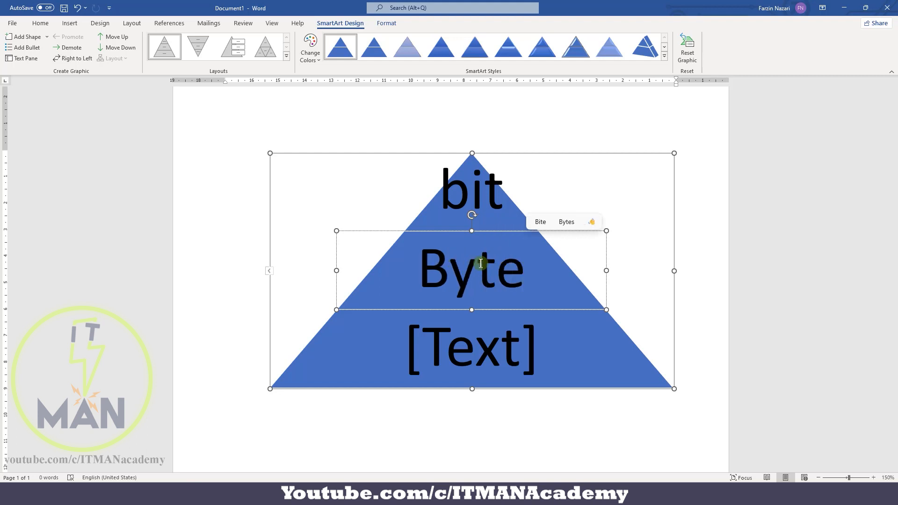
pyautogui.click(490, 358)
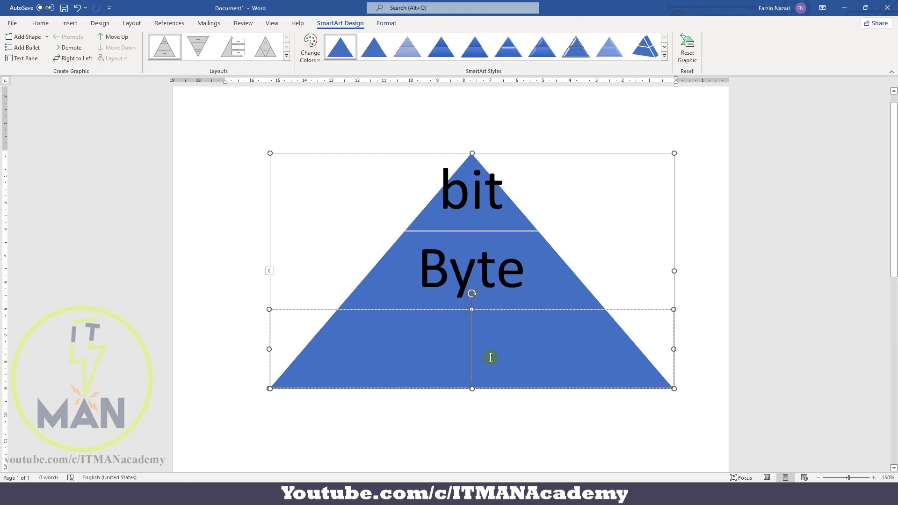
pyautogui.write('KByte')
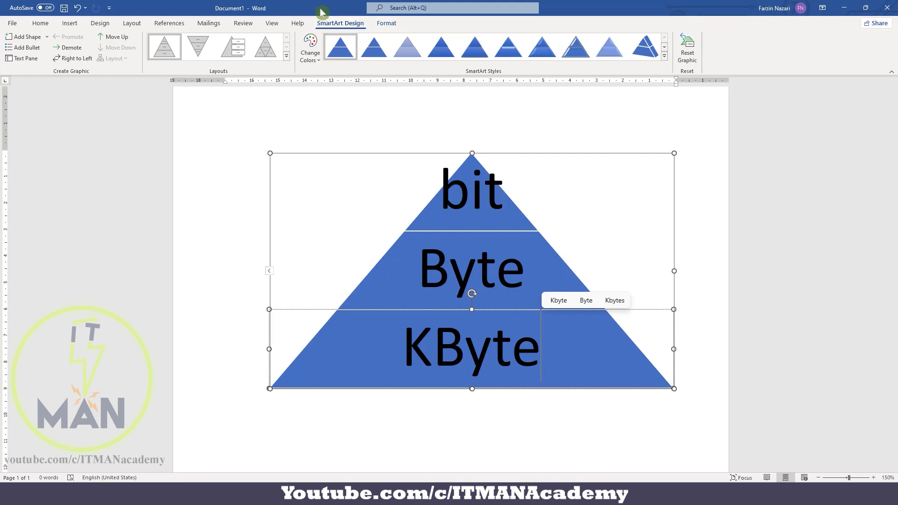
# Add two empty levels to the pyramid below the KByte level.
pyautogui.click(383, 26)
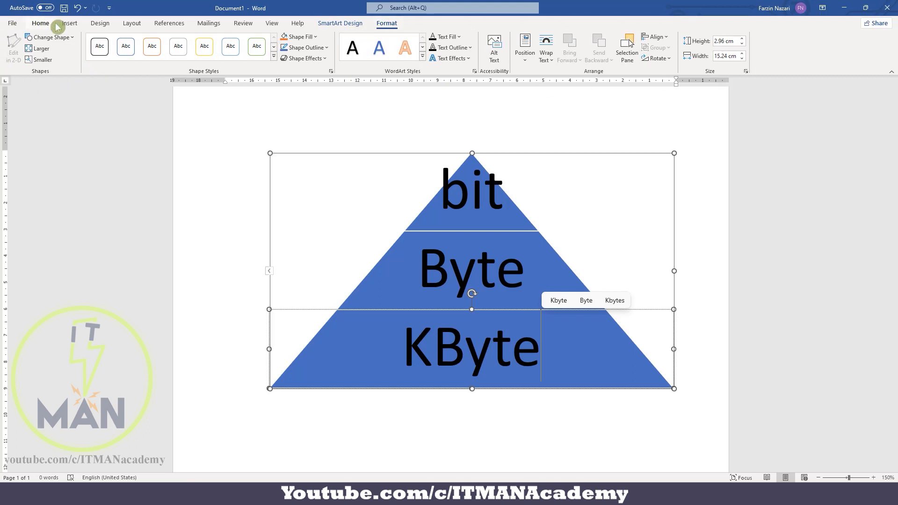
pyautogui.click(341, 25)
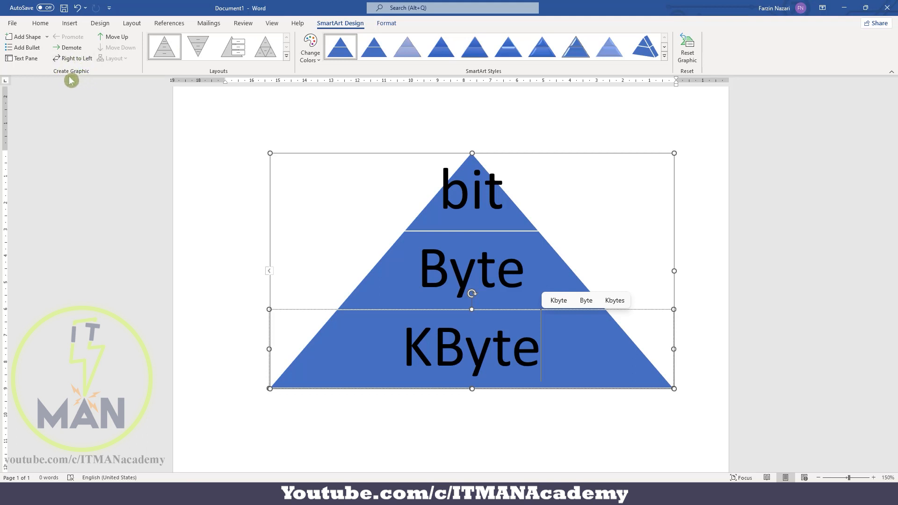
pyautogui.click(37, 39)
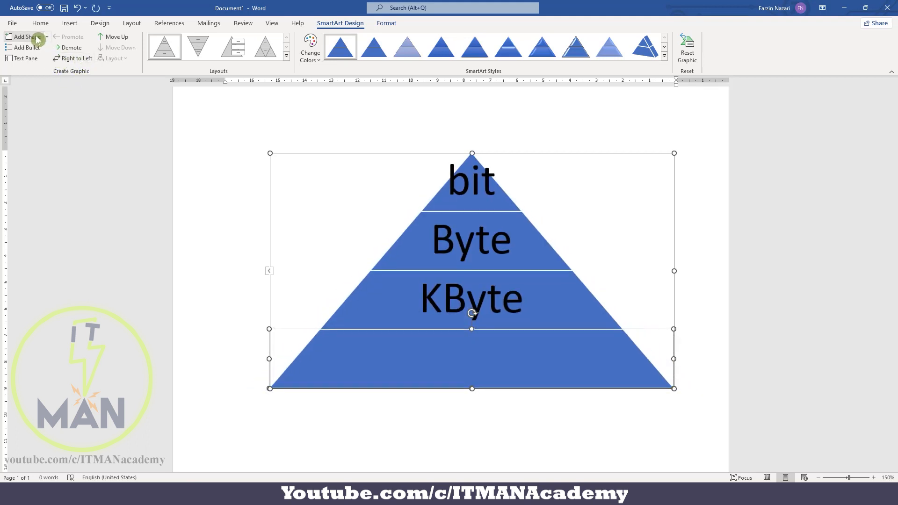
pyautogui.click(37, 38)
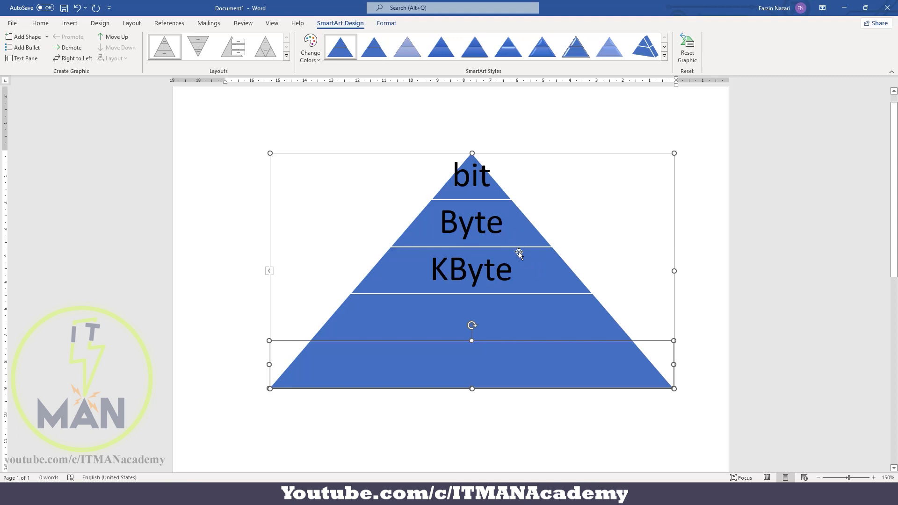
# Add an empty level directly before the KByte level of the pyramid.
pyautogui.click(48, 37)
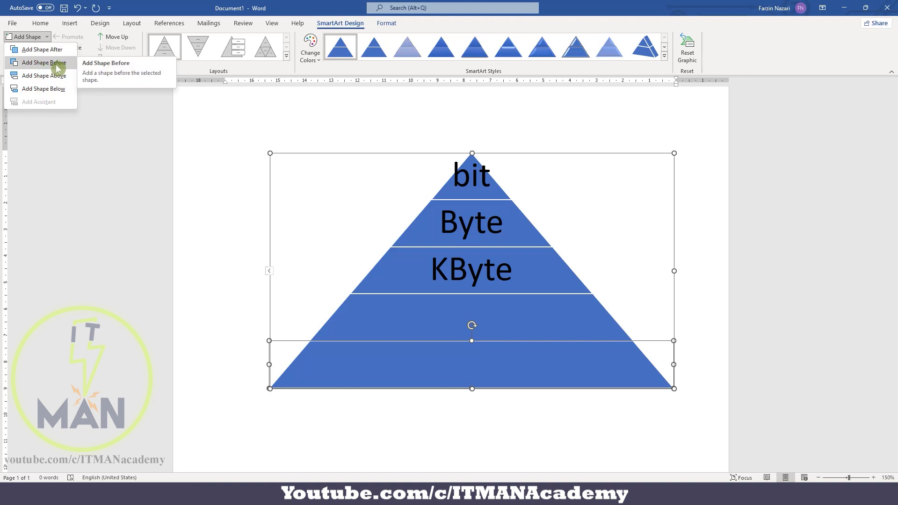
pyautogui.click(377, 254)
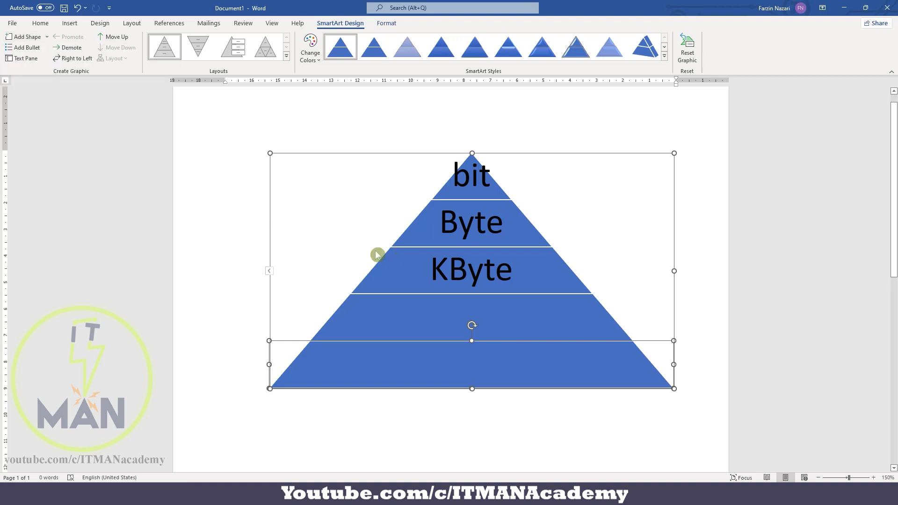
pyautogui.click(389, 280)
pyautogui.click(46, 37)
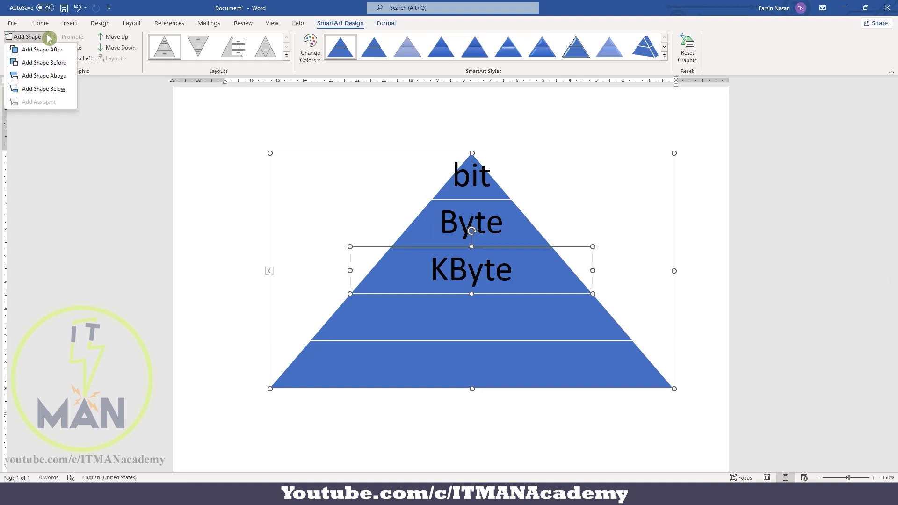
pyautogui.click(49, 63)
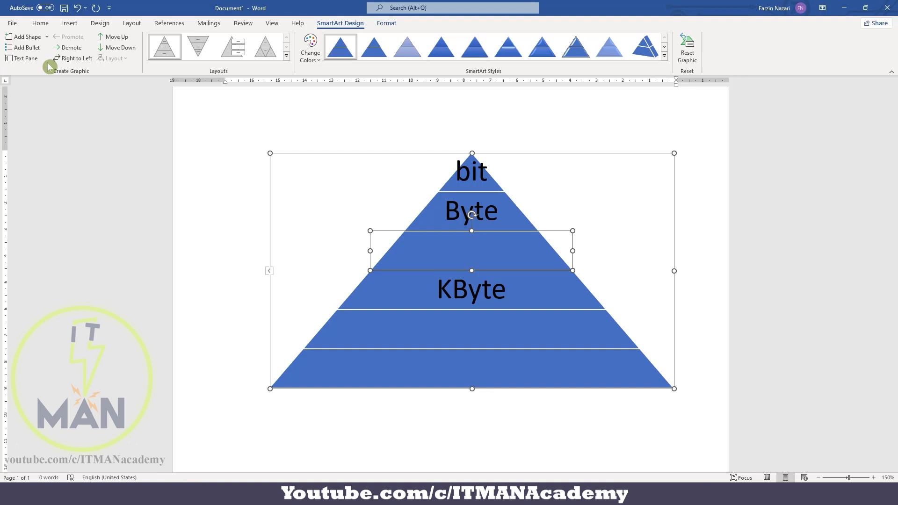
pyautogui.click(47, 37)
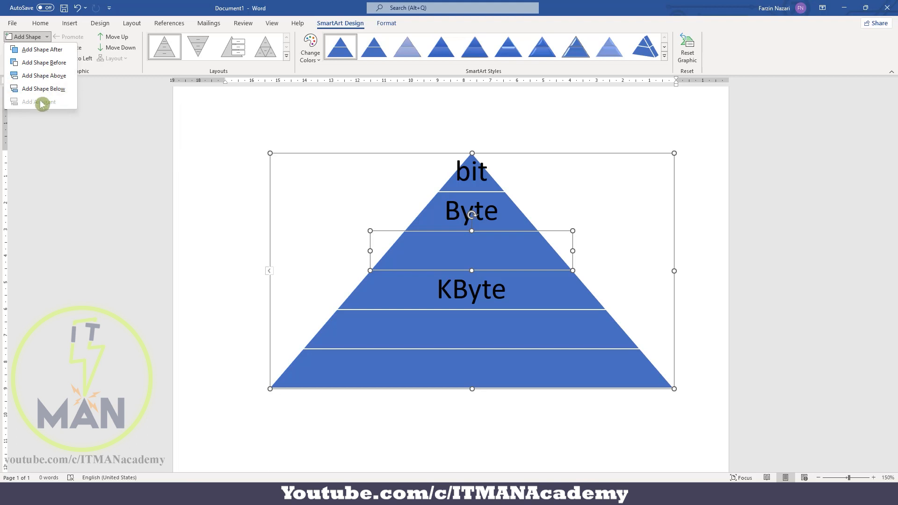
pyautogui.click(209, 109)
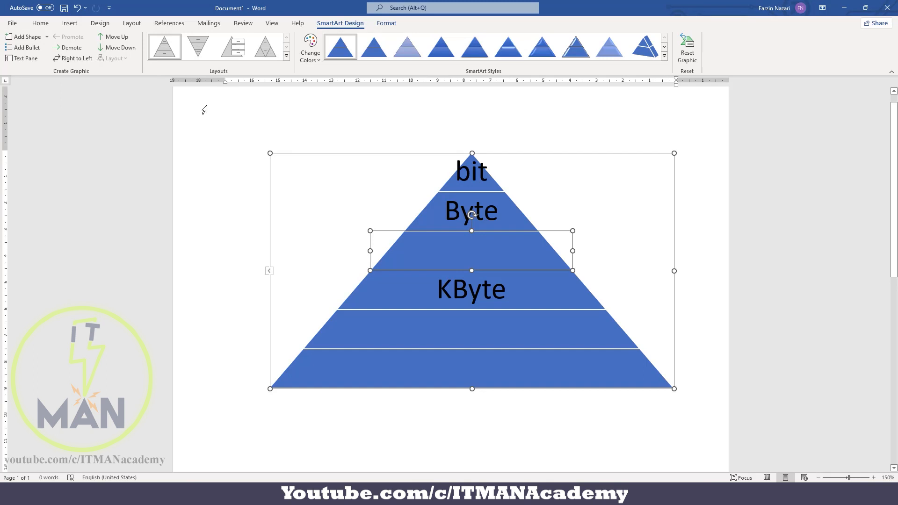
# Undo the last two level additions in the pyramid.
pyautogui.hotkey('ctrl', 'z')
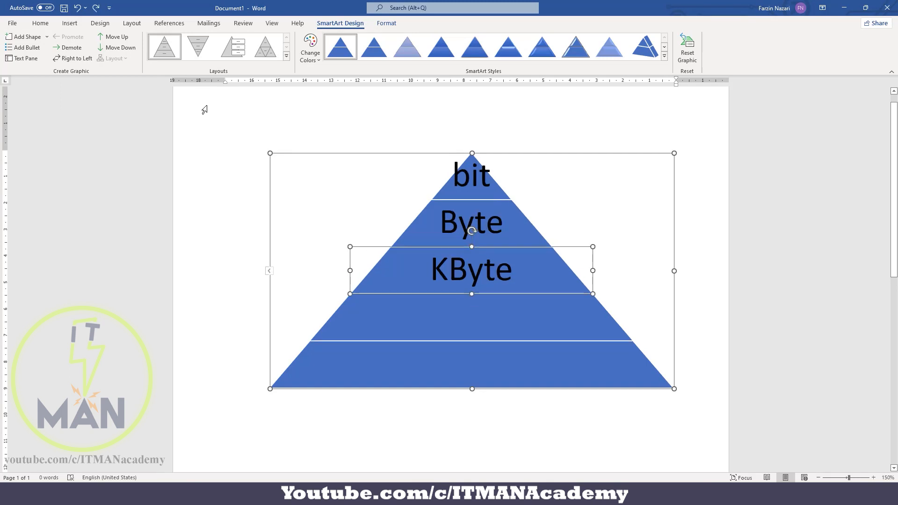
pyautogui.hotkey('ctrl', 'z')
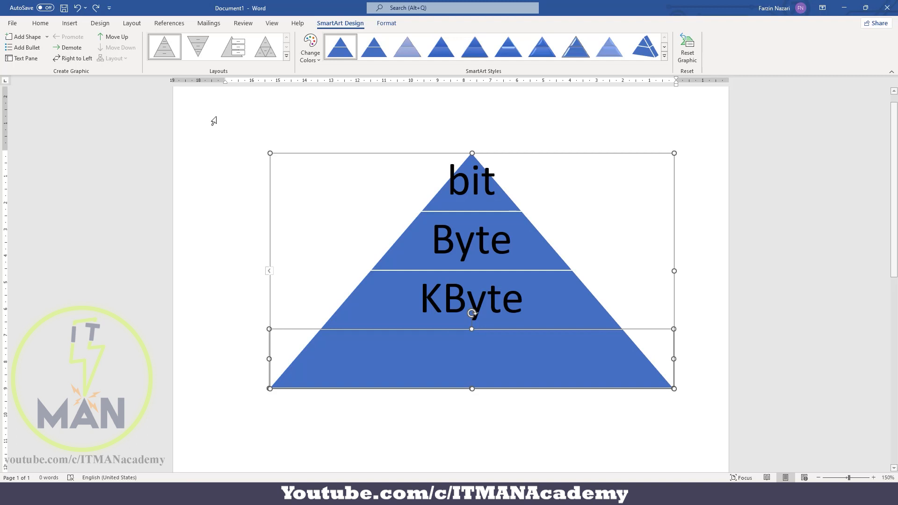
# Add a bullet beside the empty bottom level, try a character in it and erase it again.
pyautogui.click(29, 48)
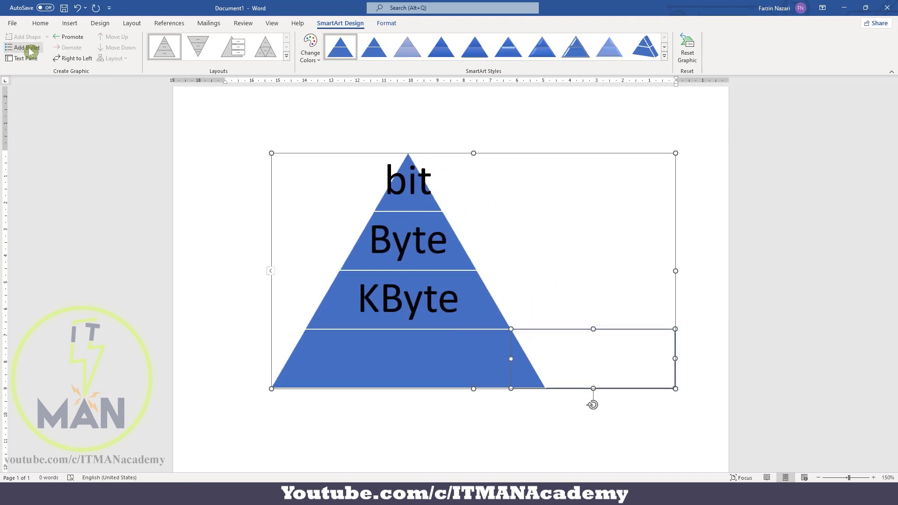
pyautogui.write('1')
pyautogui.press('BackSpace')
pyautogui.write('a')
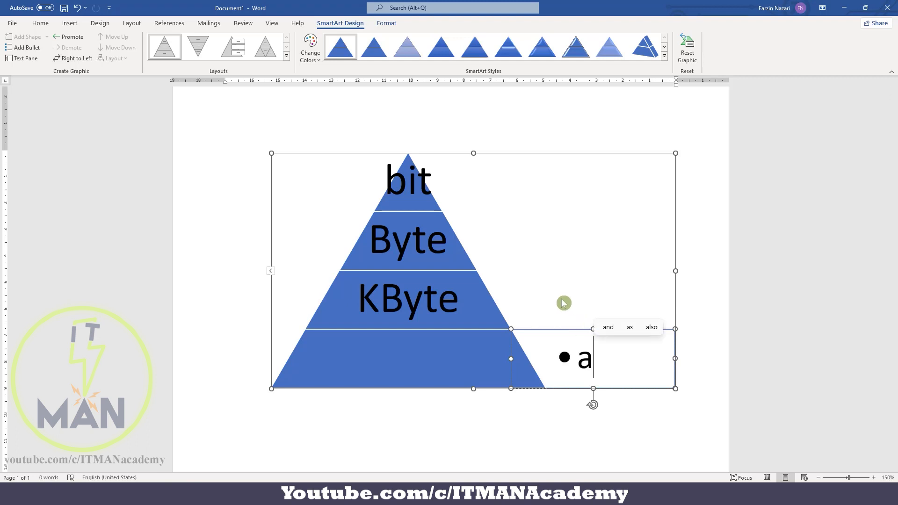
pyautogui.press('BackSpace')
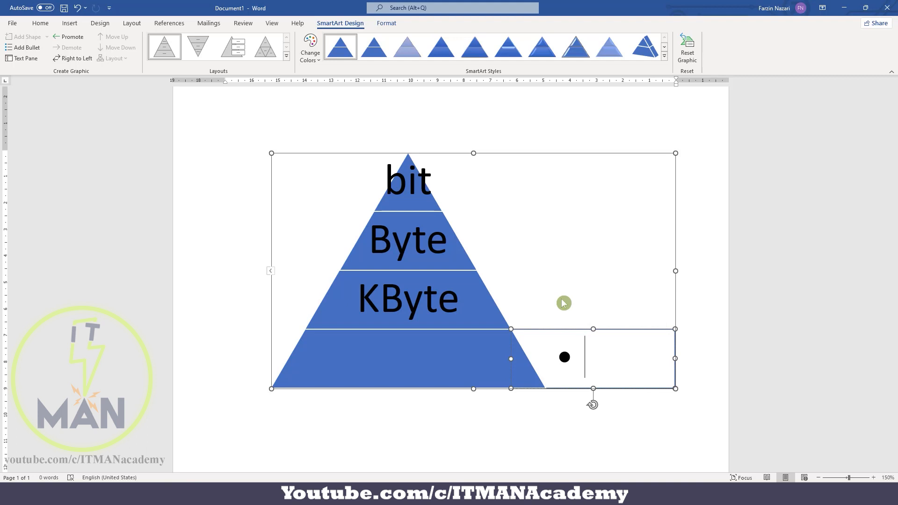
# Add a bullet beside the KByte level with the text 1024Byte=1KB.
pyautogui.click(499, 302)
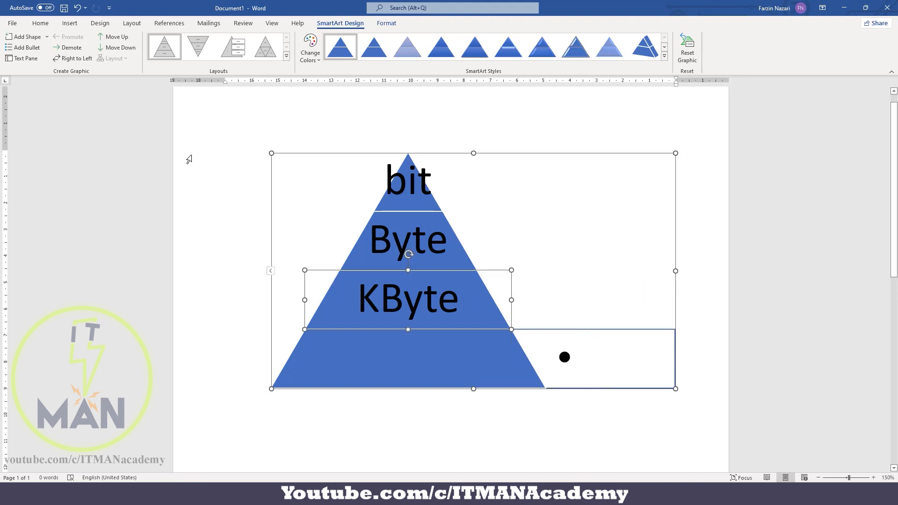
pyautogui.click(45, 52)
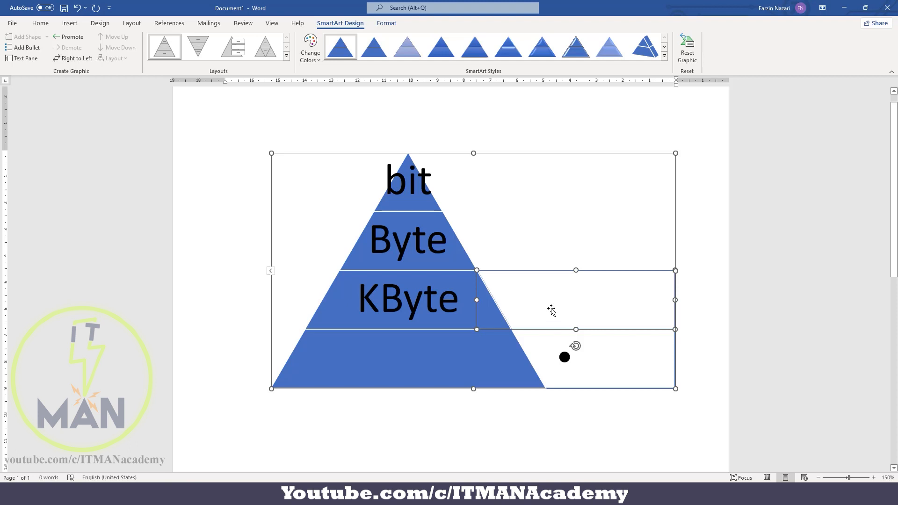
pyautogui.write('1024')
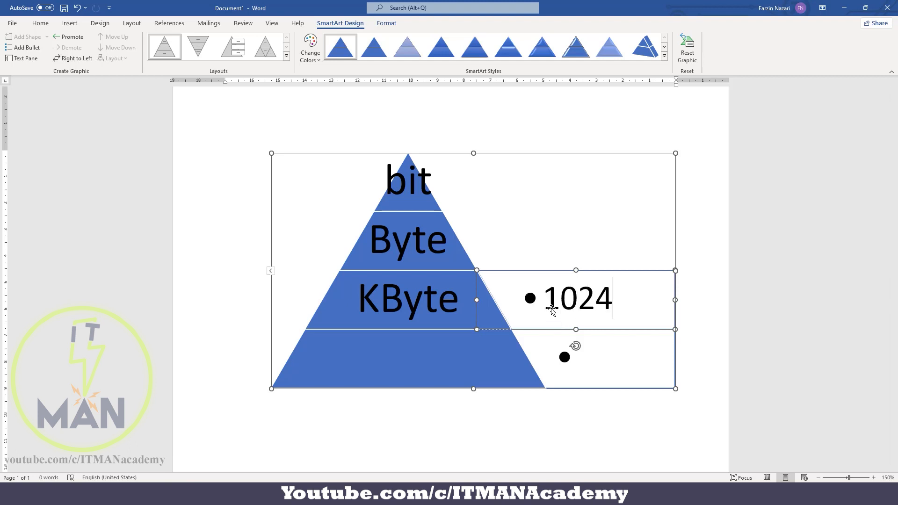
pyautogui.write('Byte')
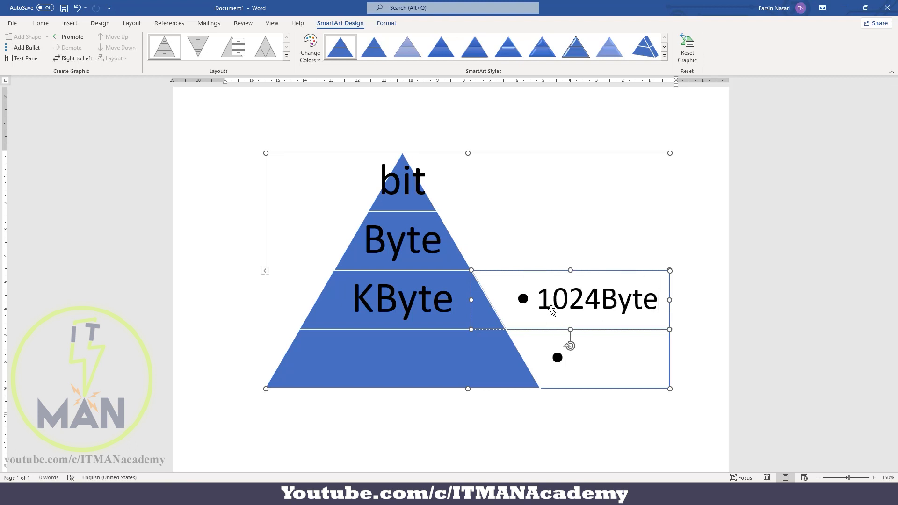
pyautogui.write('=1KB')
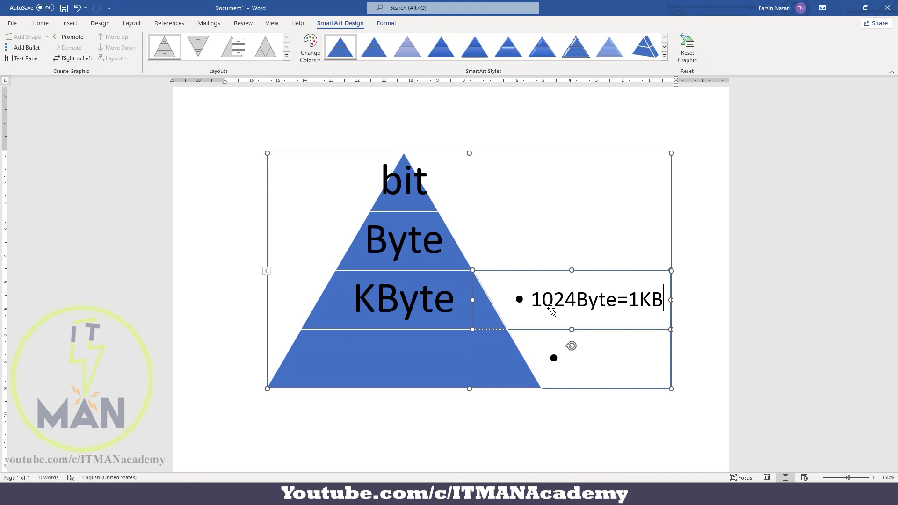
# Undo the bullet texts and both bullets added beside the pyramid levels.
pyautogui.hotkey('ctrl', 'z')
pyautogui.hotkey('ctrl', 'z')
pyautogui.hotkey('ctrl', 'z')
pyautogui.hotkey('ctrl', 'z')
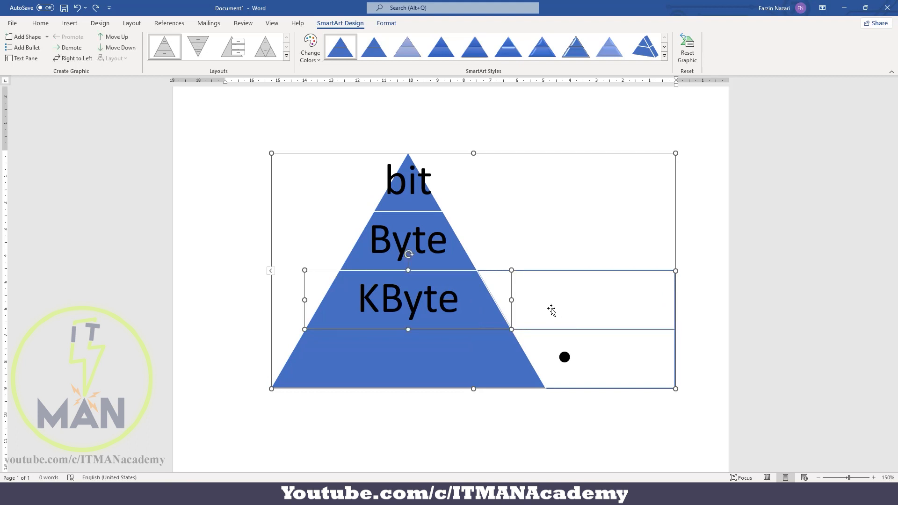
pyautogui.write('1')
pyautogui.hotkey('ctrl', 'z')
pyautogui.hotkey('ctrl', 'z')
pyautogui.hotkey('ctrl', 'z')
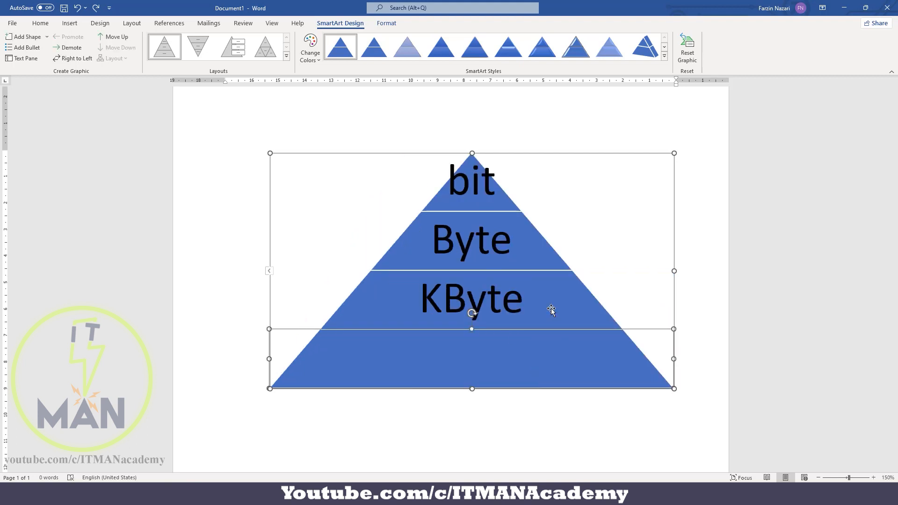
# Show the SmartArt text pane and enter MByte as the text of the empty fourth level.
pyautogui.click(371, 219)
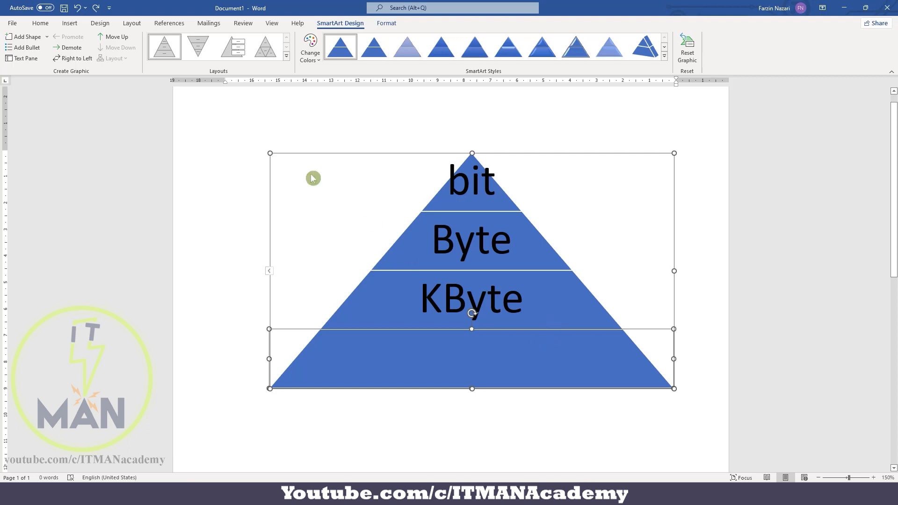
pyautogui.click(26, 58)
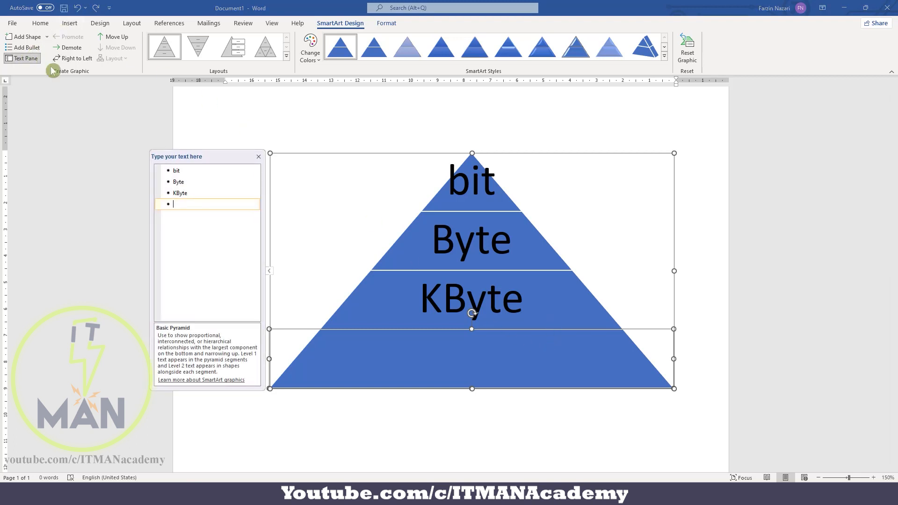
pyautogui.click(211, 209)
pyautogui.write('MB')
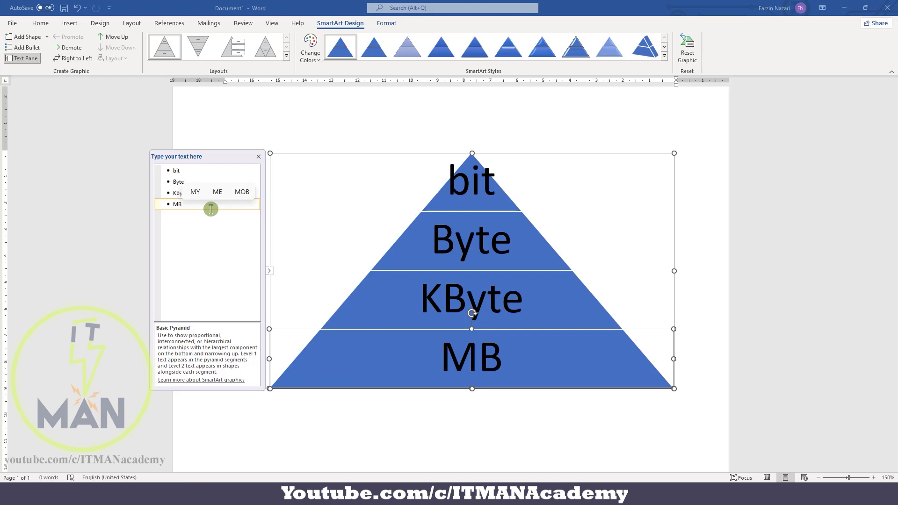
pyautogui.write('yte')
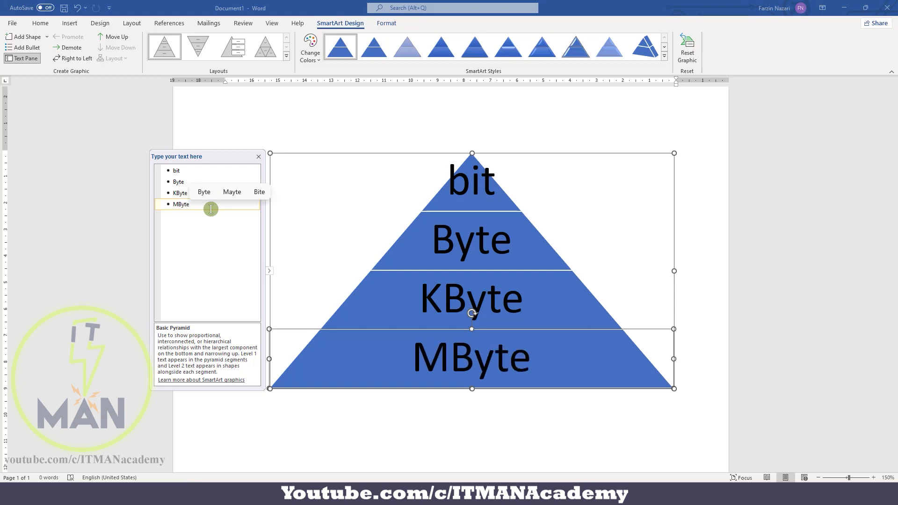
# Add a level after MByte and label it GByte.
pyautogui.click(47, 36)
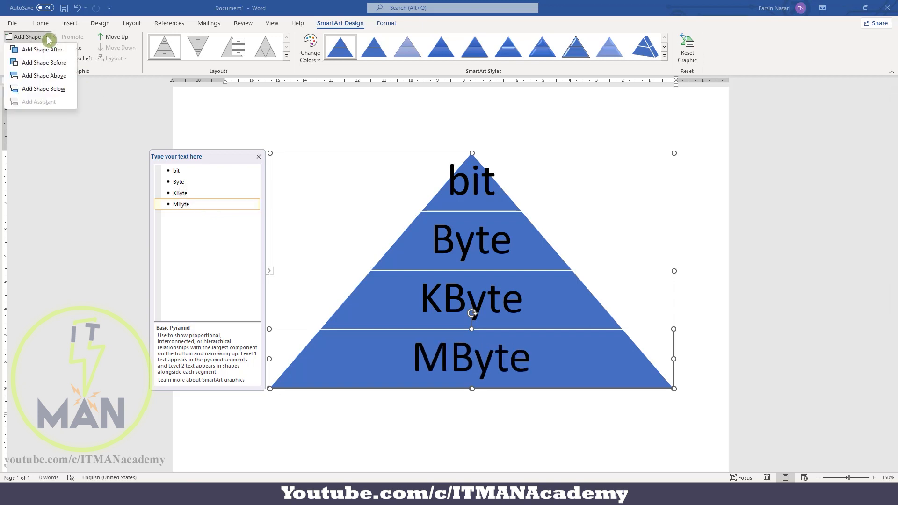
pyautogui.click(48, 49)
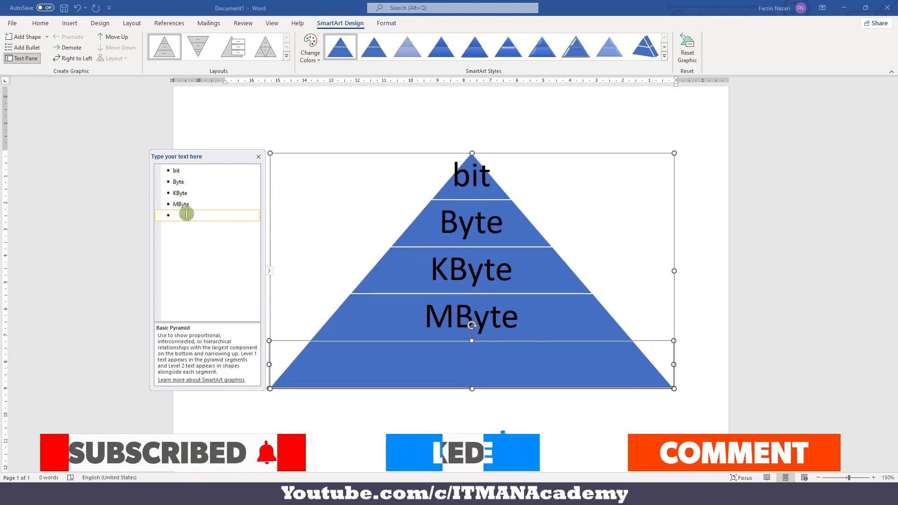
pyautogui.write('G')
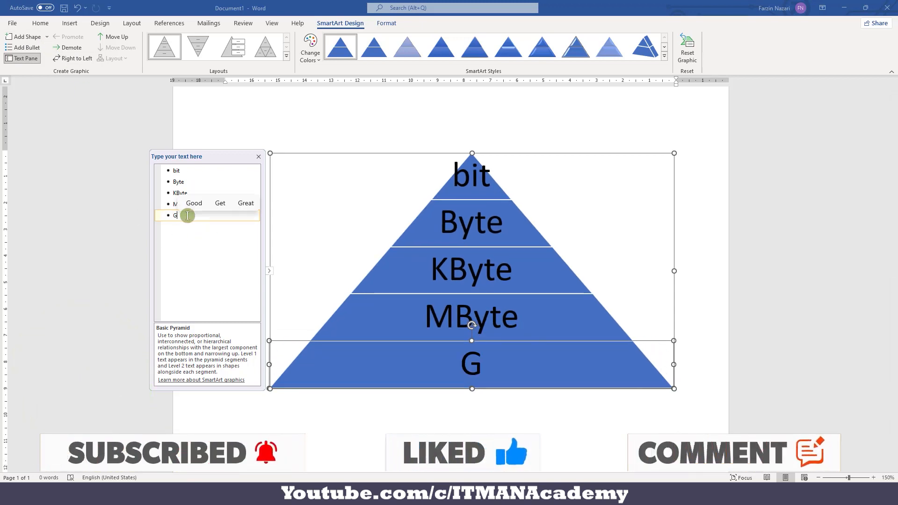
pyautogui.write('Byte')
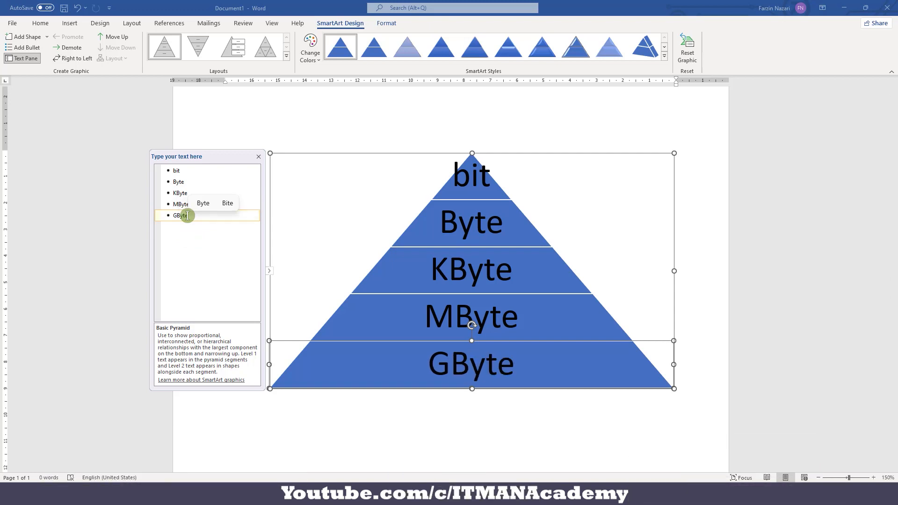
# Try merging the KByte entry into the Byte entry in the text list, and undo the merge.
pyautogui.click(183, 182)
pyautogui.press('Delete')
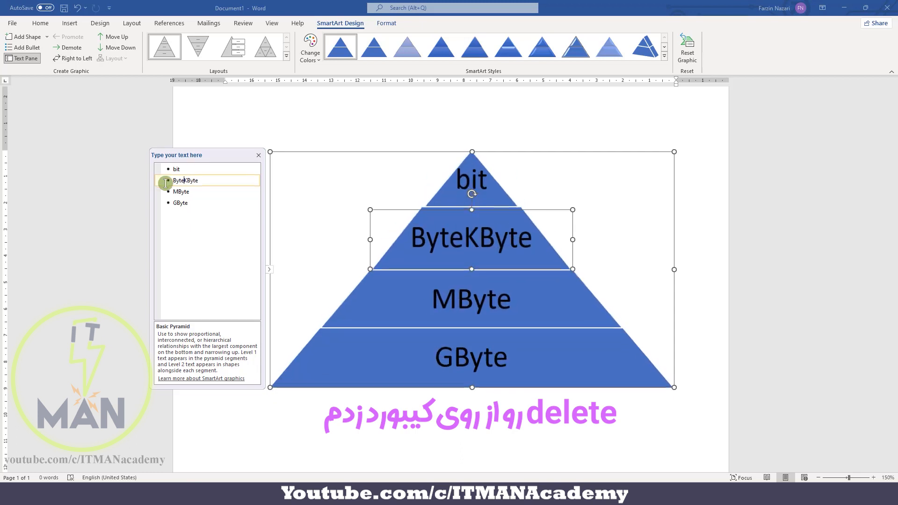
pyautogui.hotkey('ctrl', 'z')
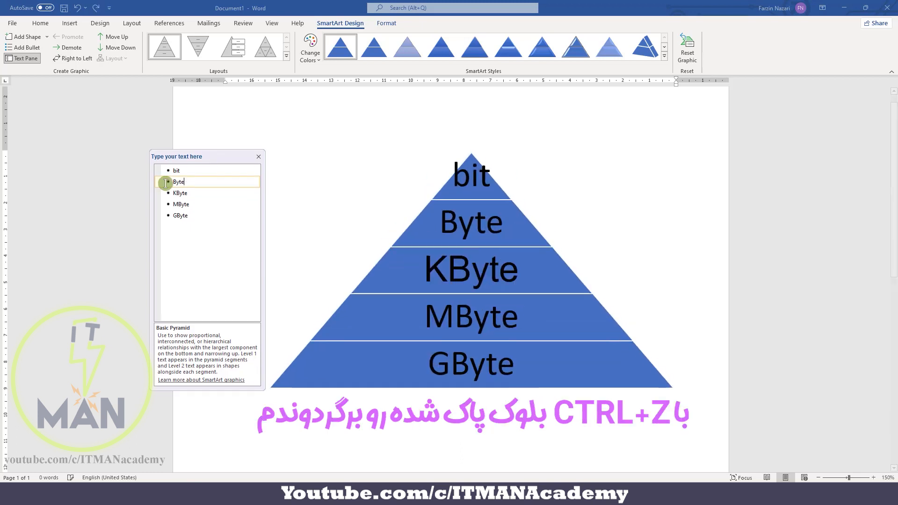
# Hide the text pane beside the pyramid.
pyautogui.click(331, 204)
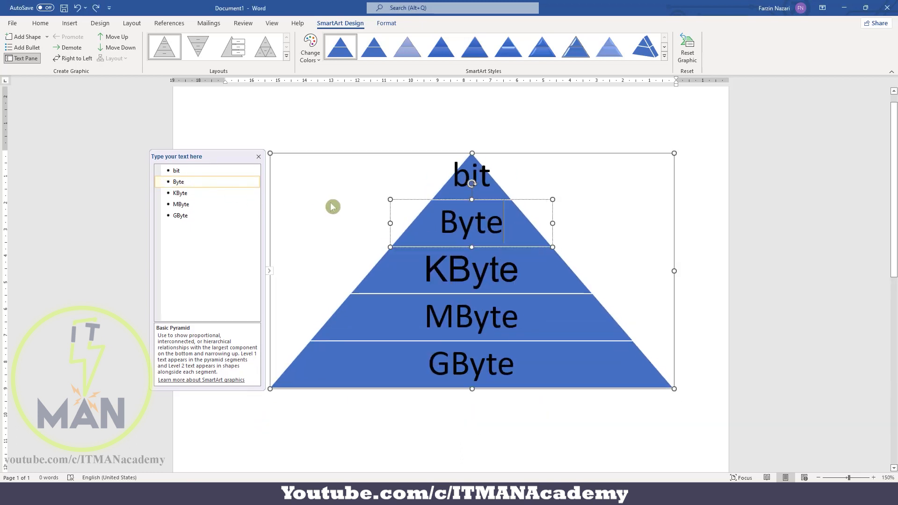
pyautogui.click(269, 271)
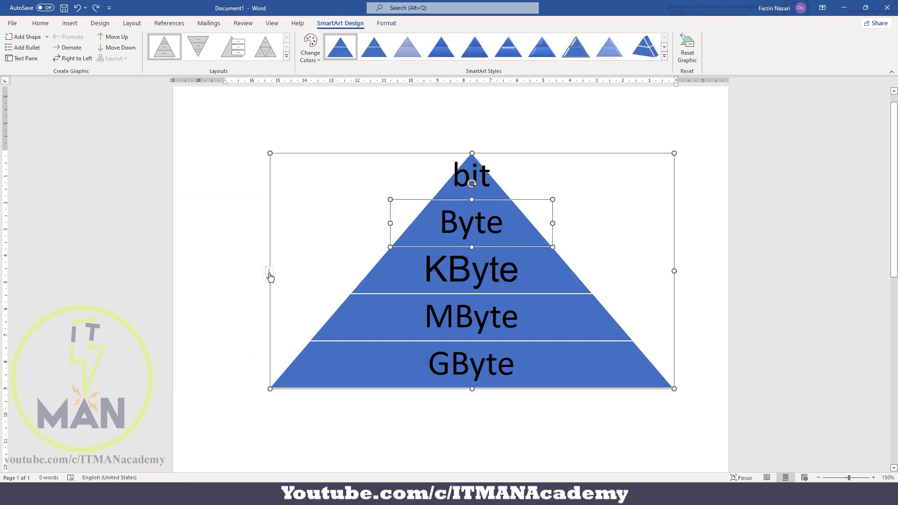
pyautogui.click(269, 272)
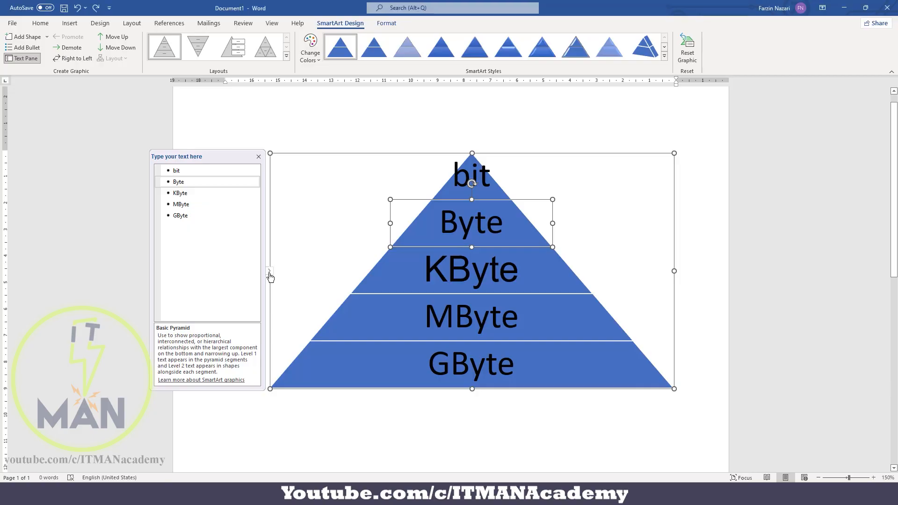
pyautogui.click(270, 273)
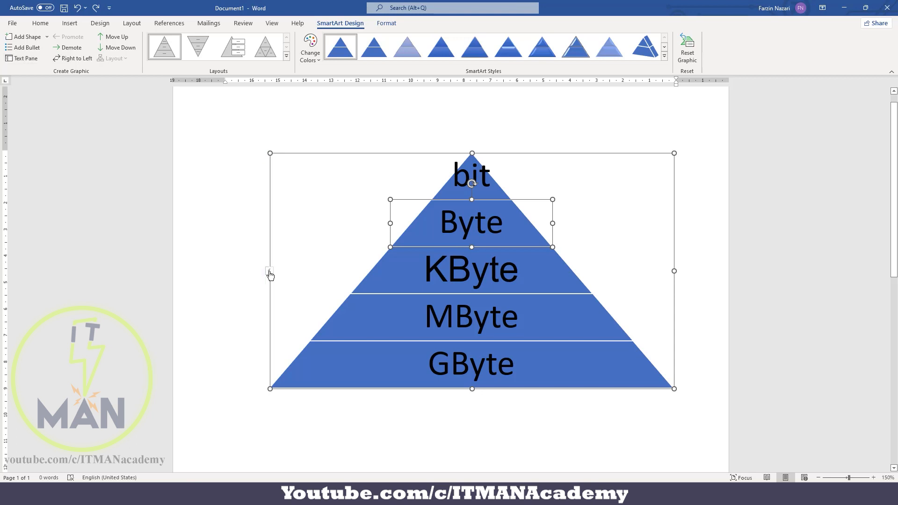
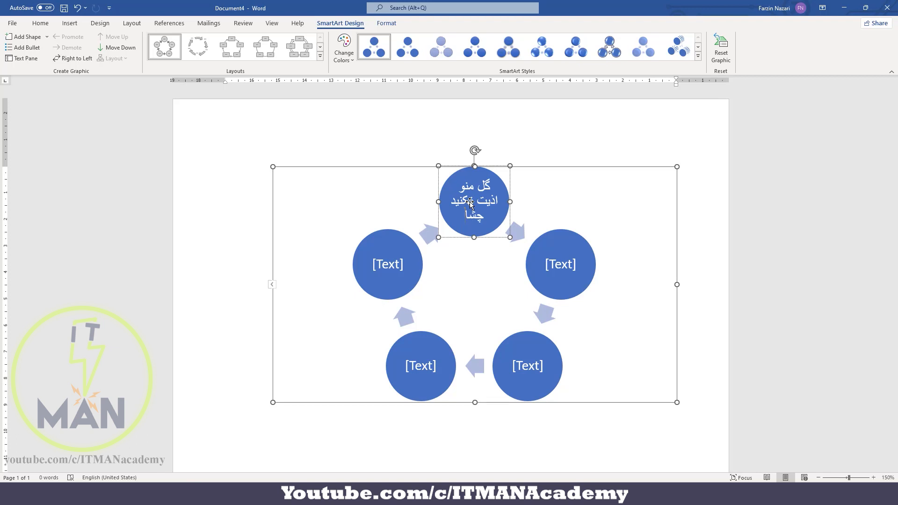
# Continue the Persian text in the cycle graphic's top circle with "شو تر نکنید بعد از من".
pyautogui.write('شو تر نک')
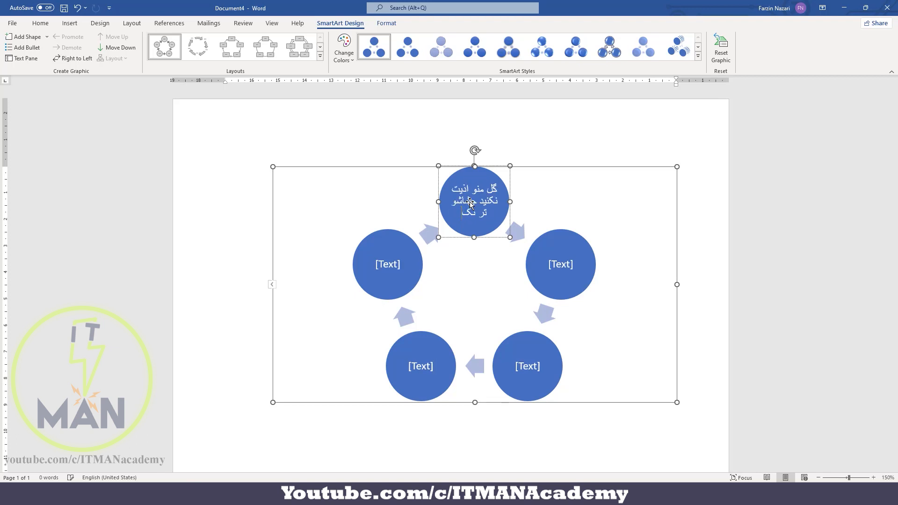
pyautogui.write('نید بعد از من')
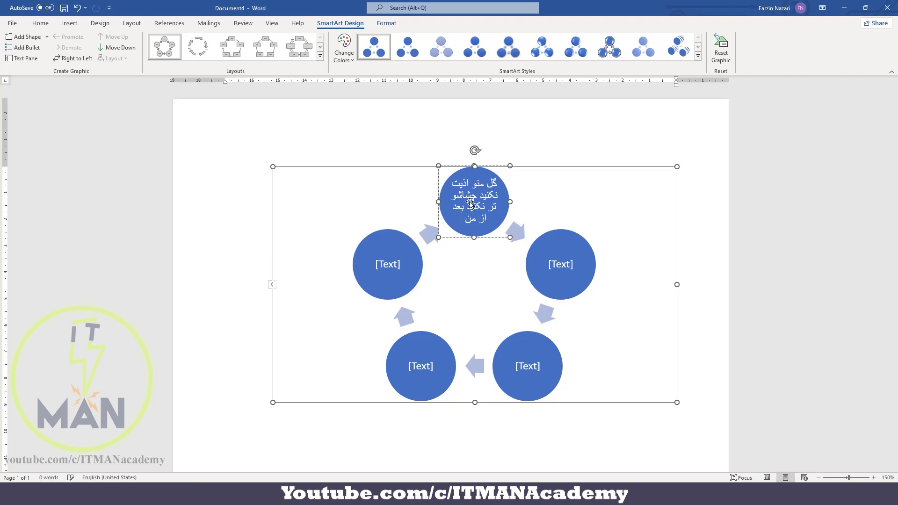
# Finish the Persian text in the cycle graphic's top circle with "دیگه کسی سمتش نیاد ریششو خشک نکنید".
pyautogui.write(' دیگه ک')
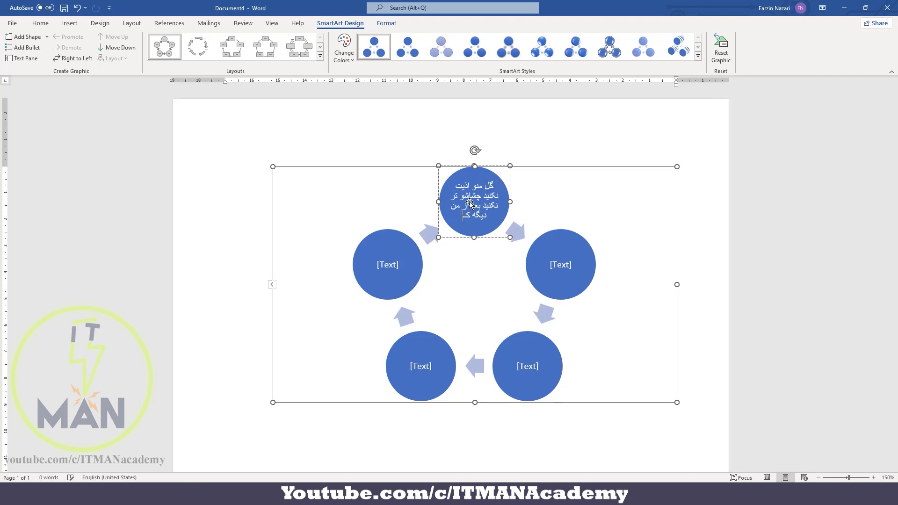
pyautogui.write('سی سمتش نیاد')
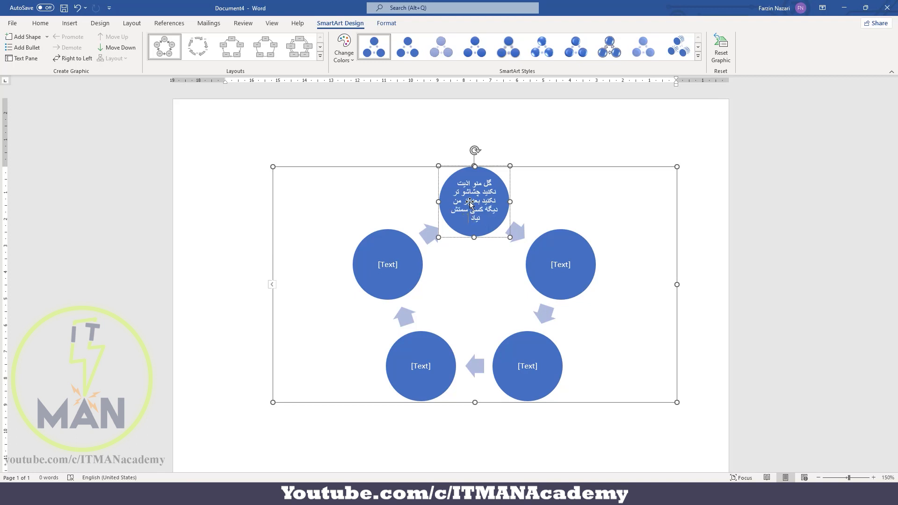
pyautogui.write(' ریشو خشک ن')
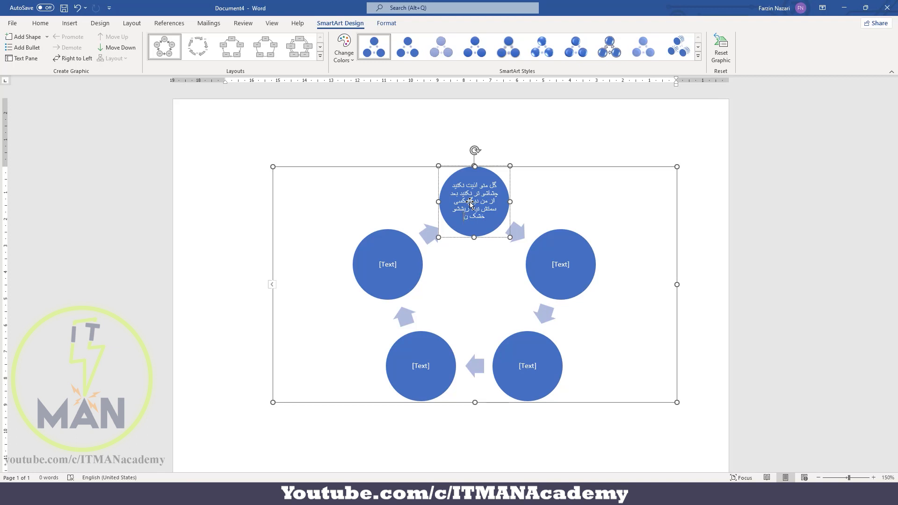
pyautogui.write('کنید')
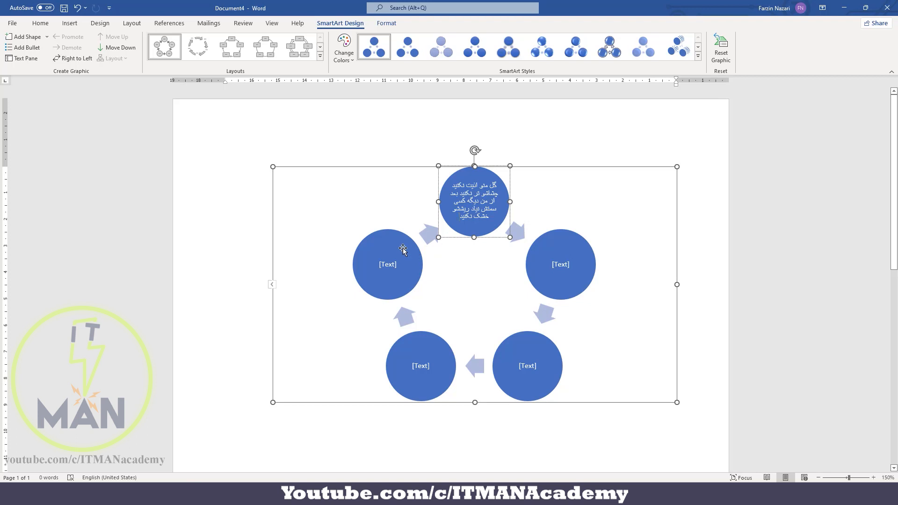
# Add three empty circles to the cycle graphic, following the circle that holds the Persian text.
pyautogui.click(30, 37)
pyautogui.click(30, 38)
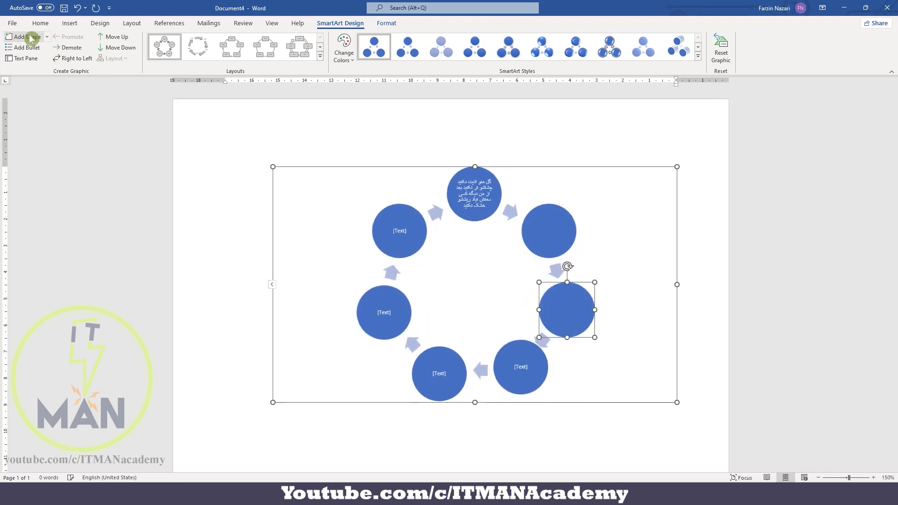
pyautogui.click(26, 38)
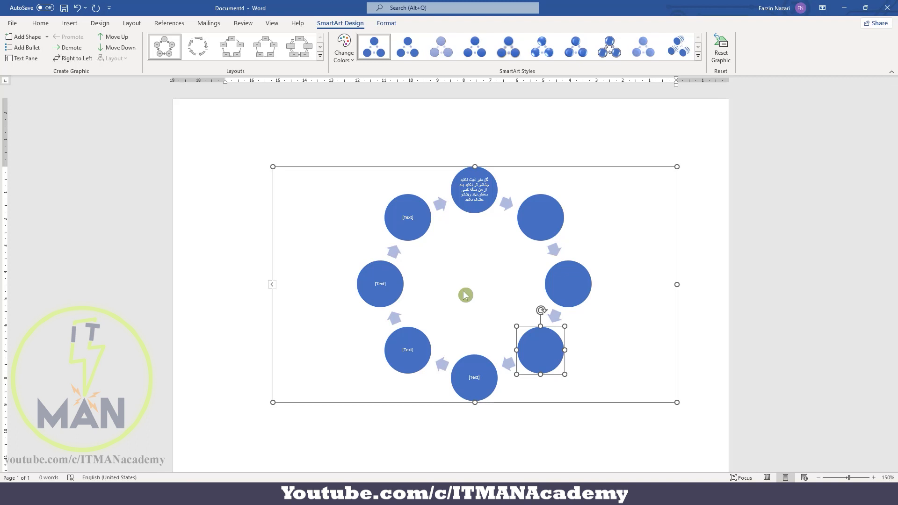
# Remove the whole cycle graphic from the page.
pyautogui.click(70, 24)
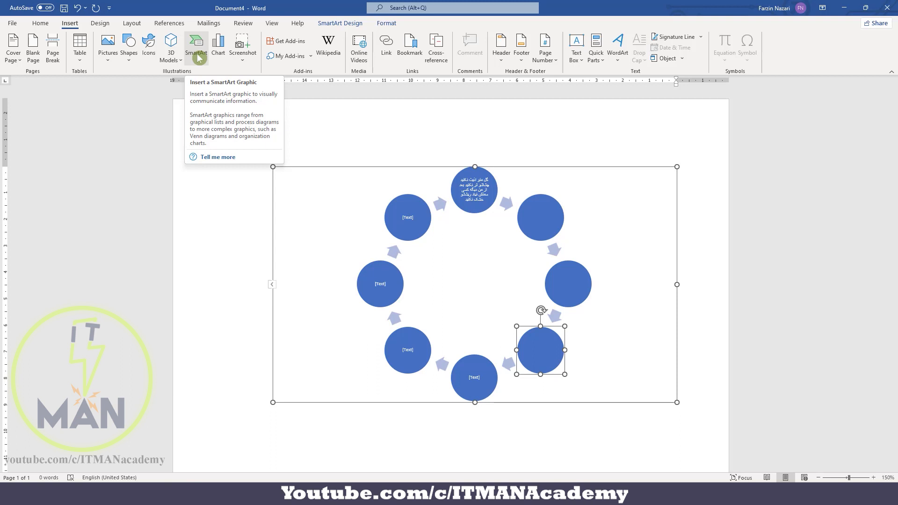
pyautogui.click(305, 168)
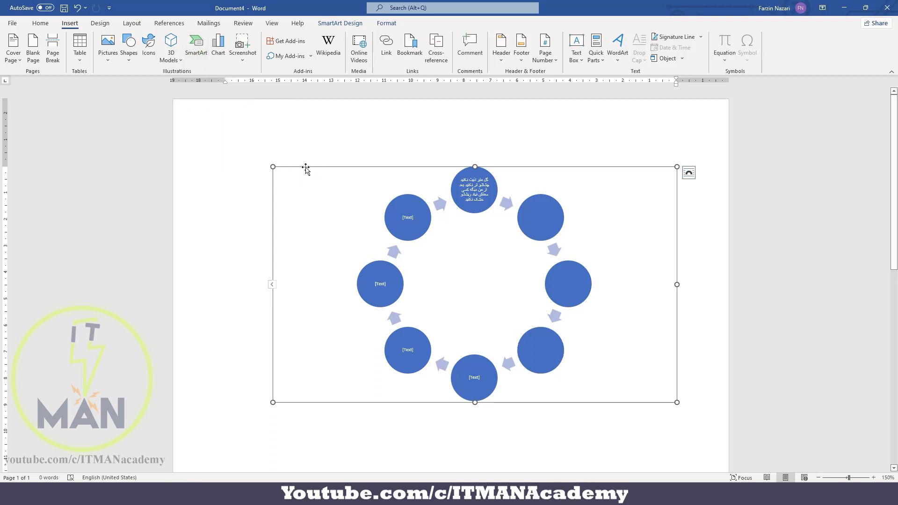
pyautogui.hotkey('ctrl', 'z')
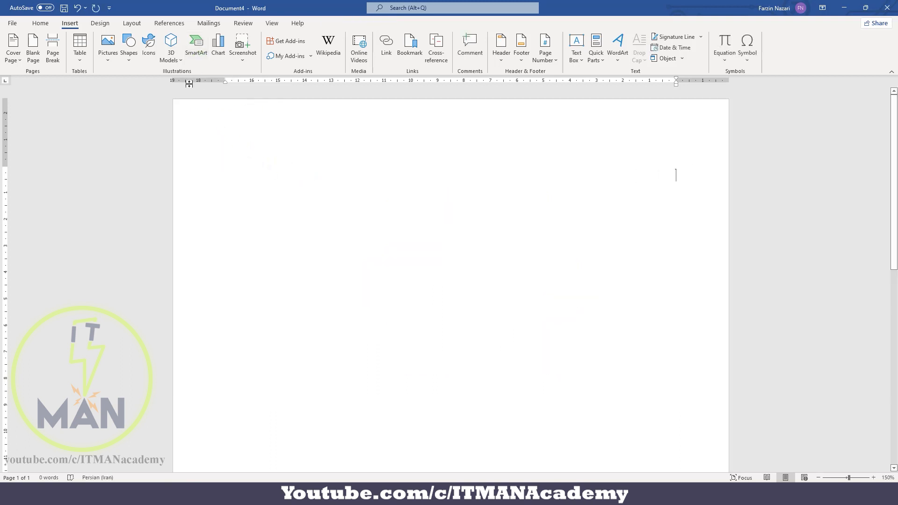
# Insert the purple dragonfly from the Animals category of the stock 3D models.
pyautogui.click(175, 58)
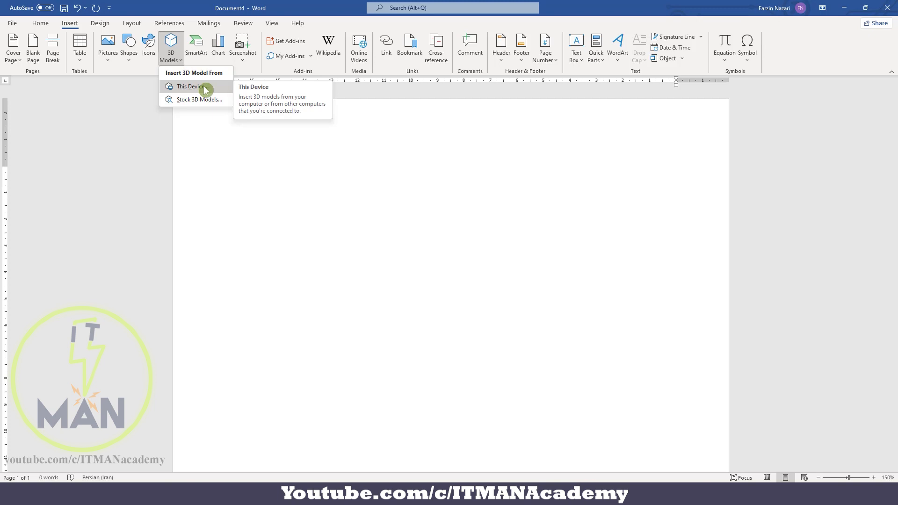
pyautogui.click(202, 100)
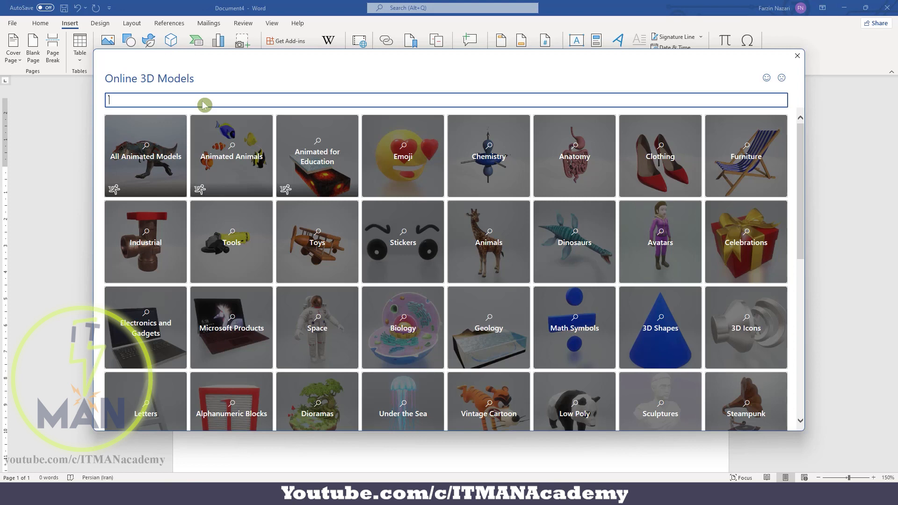
pyautogui.click(488, 247)
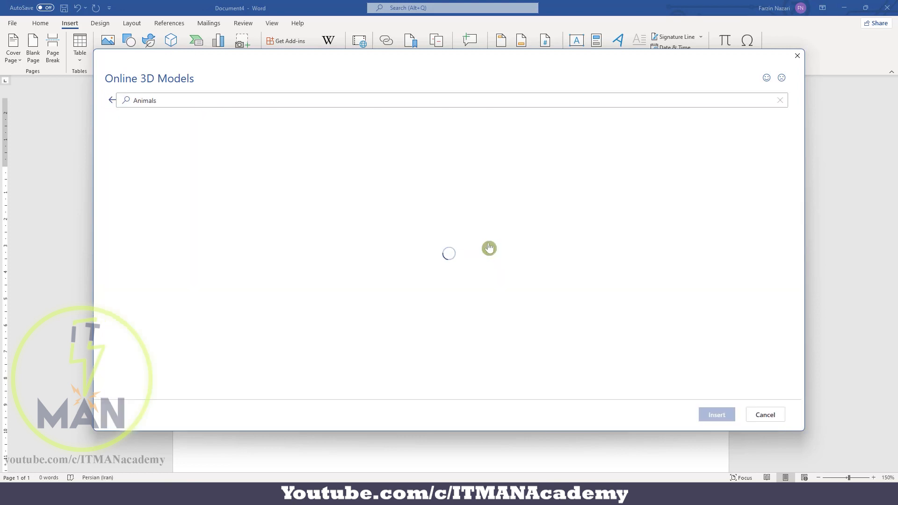
pyautogui.scroll(-3, 396, 213)
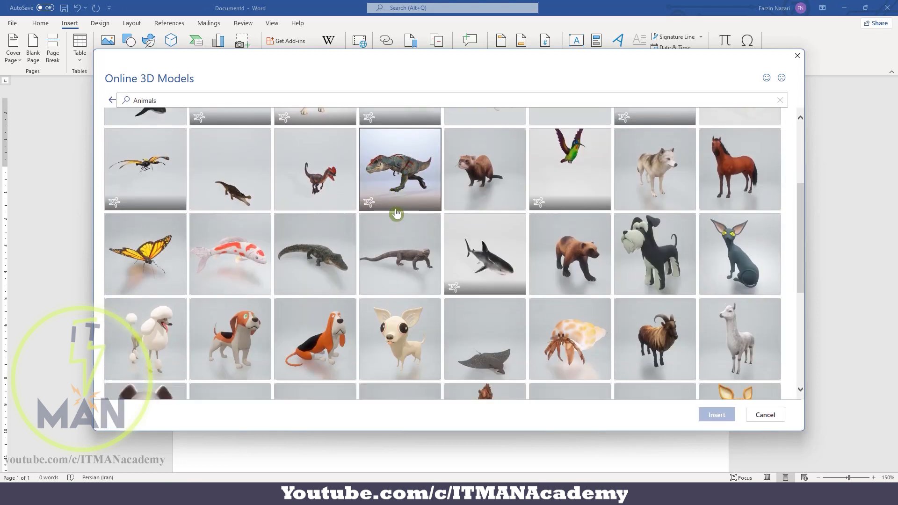
pyautogui.scroll(-7, 397, 213)
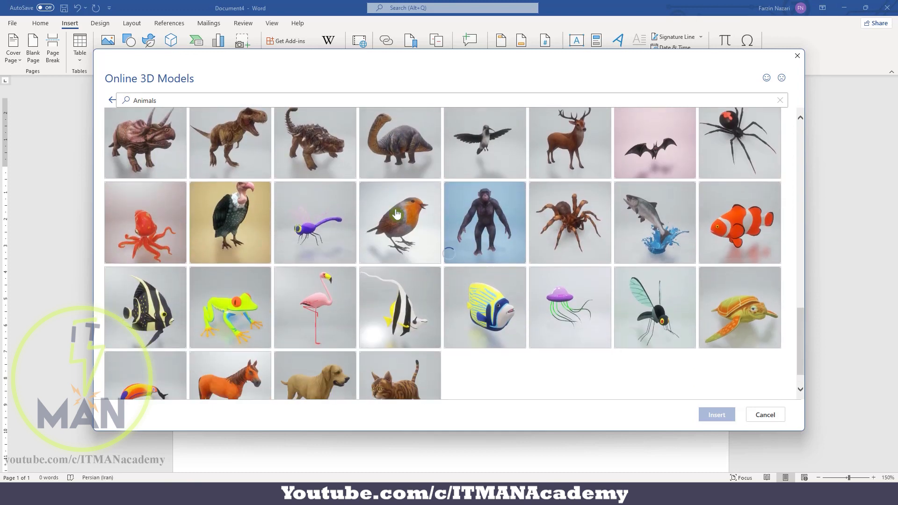
pyautogui.click(318, 212)
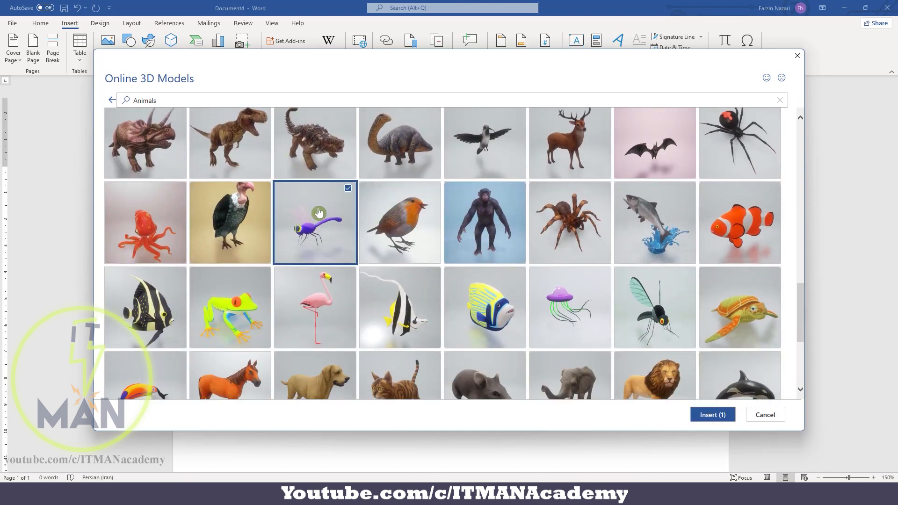
pyautogui.click(711, 414)
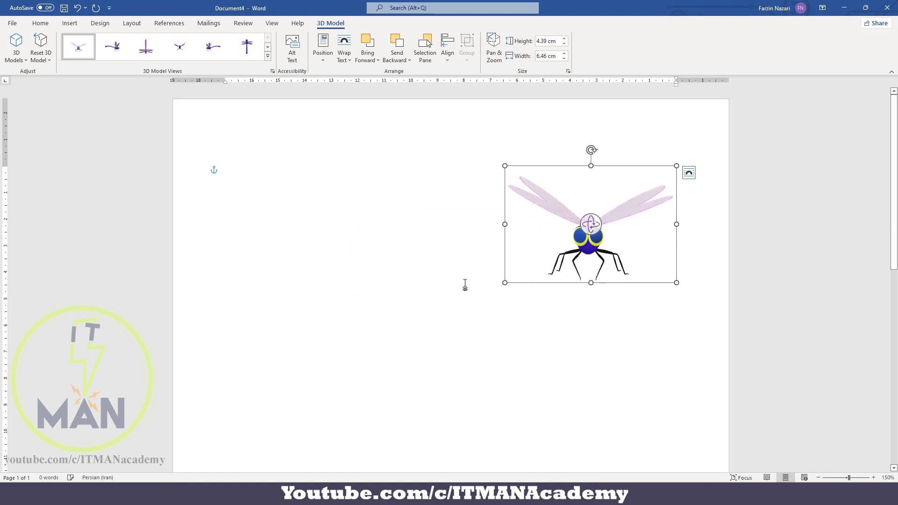
# Enlarge the dragonfly model to about 9.32 cm wide and 6.33 cm high, and rotate it in 3D to a side view.
pyautogui.moveTo(504, 283); pyautogui.dragTo(418, 344)
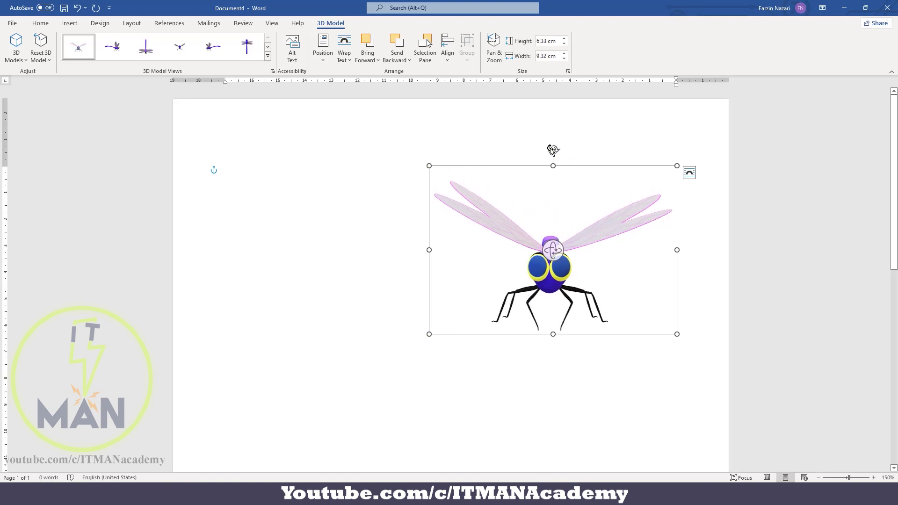
pyautogui.moveTo(552, 148)
pyautogui.mouseDown()
pyautogui.moveTo(537, 150)
pyautogui.moveTo(505, 193)
pyautogui.moveTo(490, 185)
pyautogui.moveTo(543, 144)
pyautogui.moveTo(587, 154)
pyautogui.moveTo(551, 156)
pyautogui.mouseUp()
pyautogui.moveTo(554, 252); pyautogui.dragTo(448, 278)
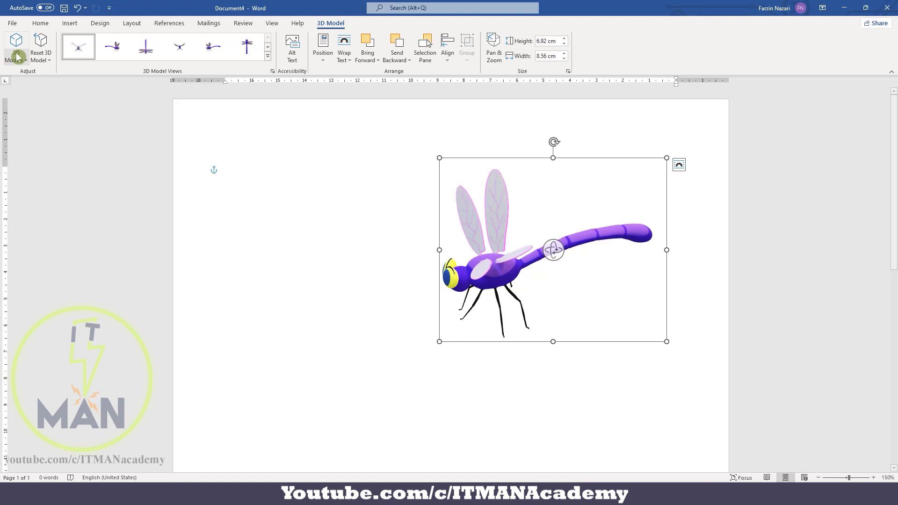
# Reset the dragonfly's 3D rotation without resetting its size.
pyautogui.click(47, 61)
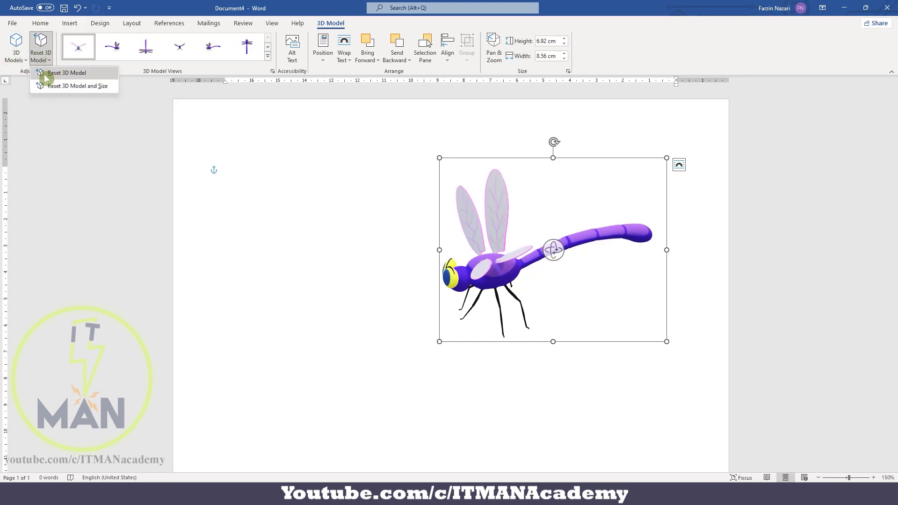
pyautogui.click(96, 76)
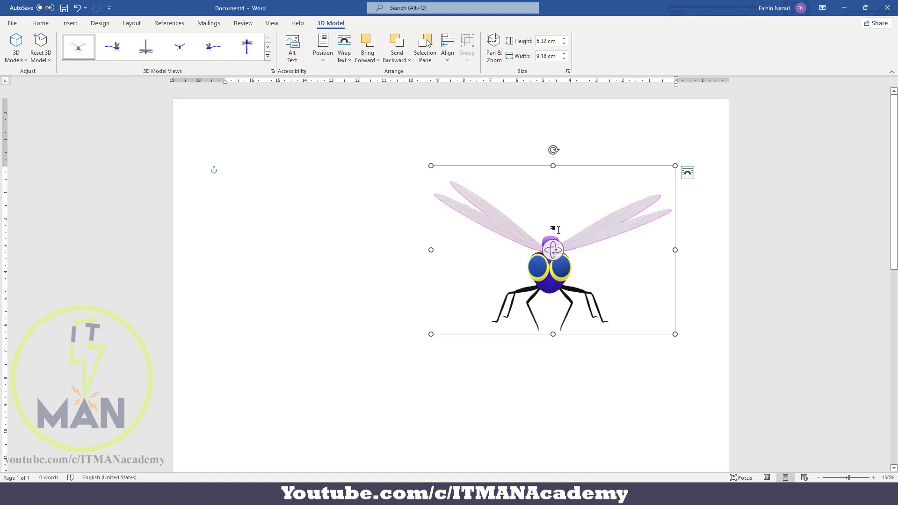
# Tilt the dragonfly forward to show its back, and reset both the 3D model and its size.
pyautogui.moveTo(554, 251); pyautogui.dragTo(524, 283)
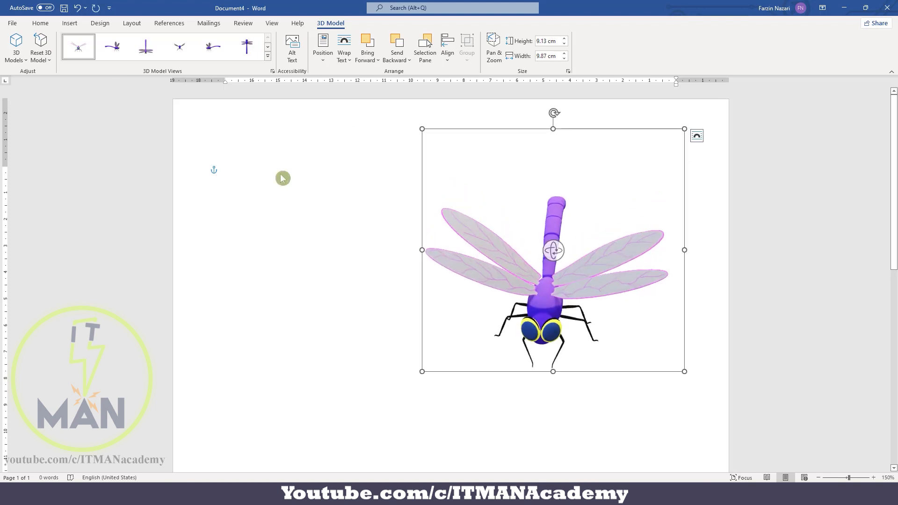
pyautogui.click(40, 60)
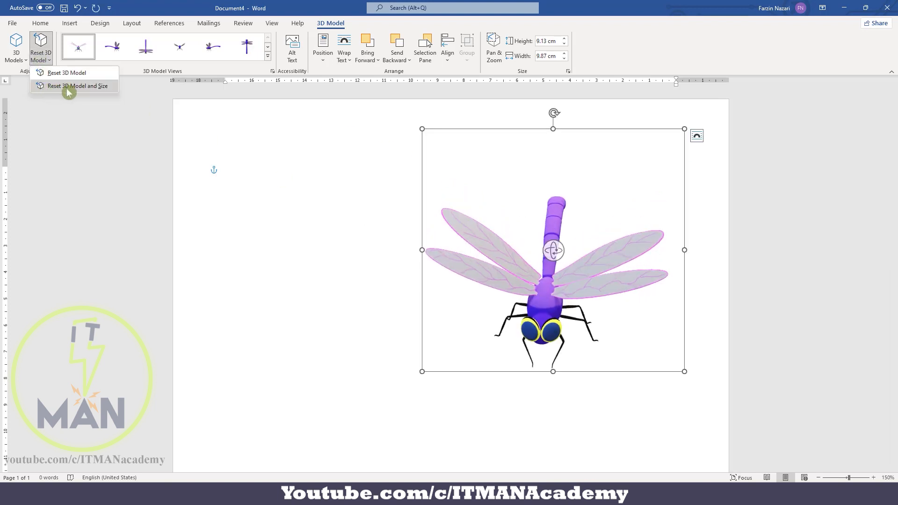
pyautogui.click(92, 89)
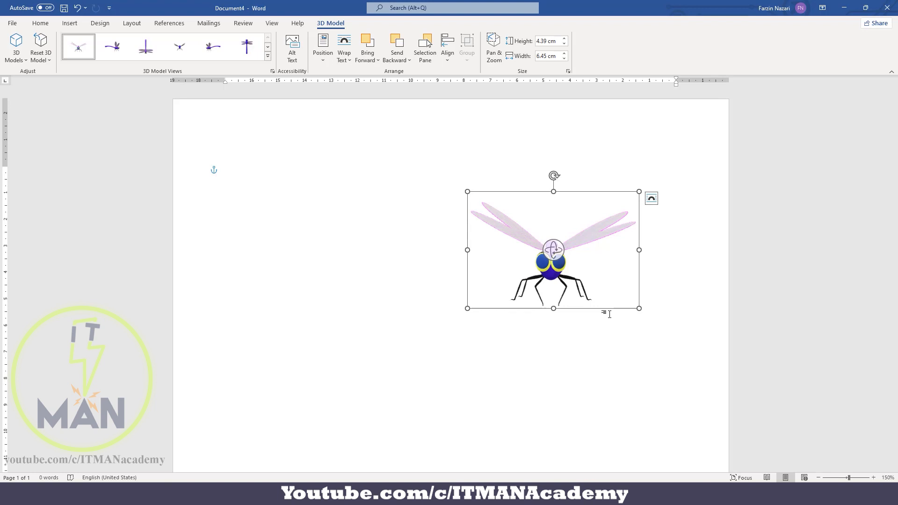
# Switch the dragonfly through the preset views to the rear view, and rotate it in 3D to show it from above, head up.
pyautogui.click(114, 48)
pyautogui.click(143, 49)
pyautogui.click(174, 51)
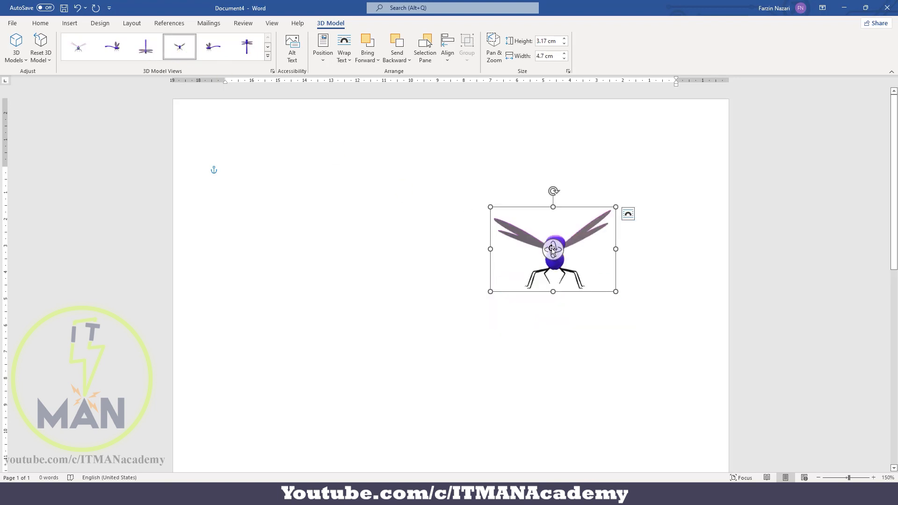
pyautogui.moveTo(552, 250); pyautogui.dragTo(561, 388)
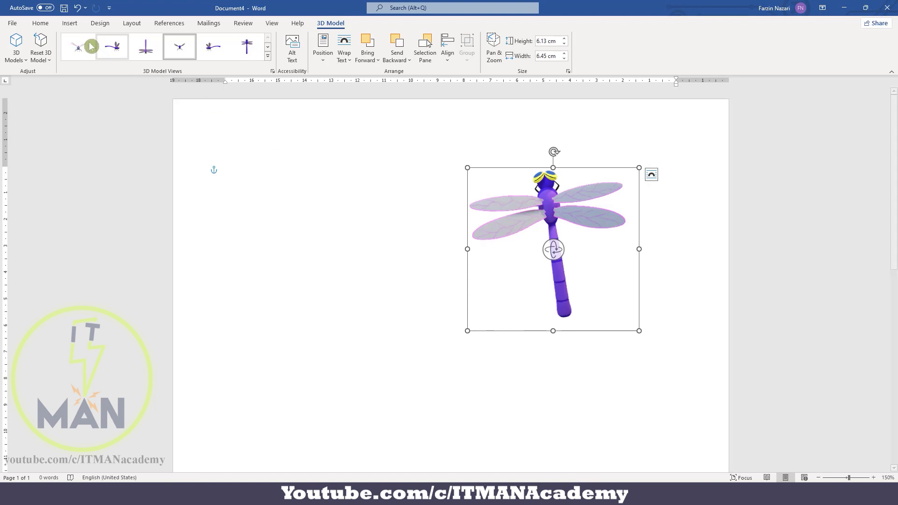
# Show the commands for inserting objects.
pyautogui.click(70, 24)
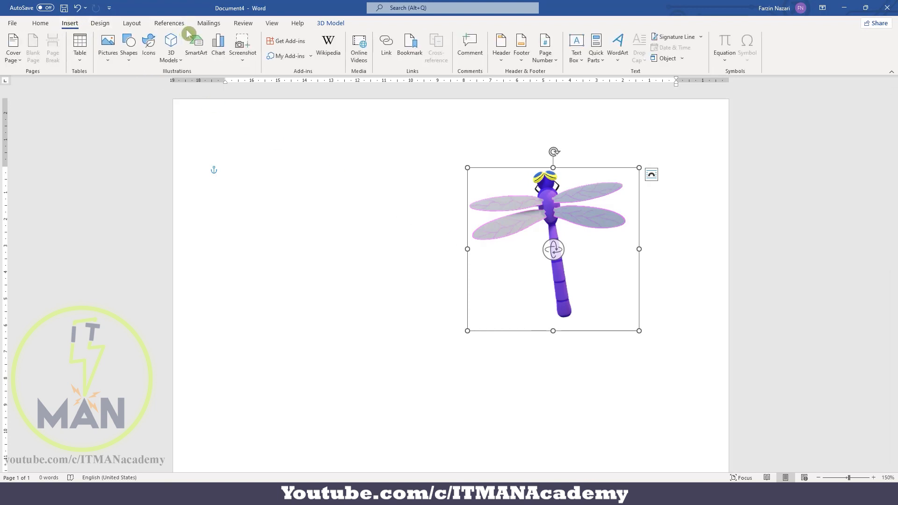